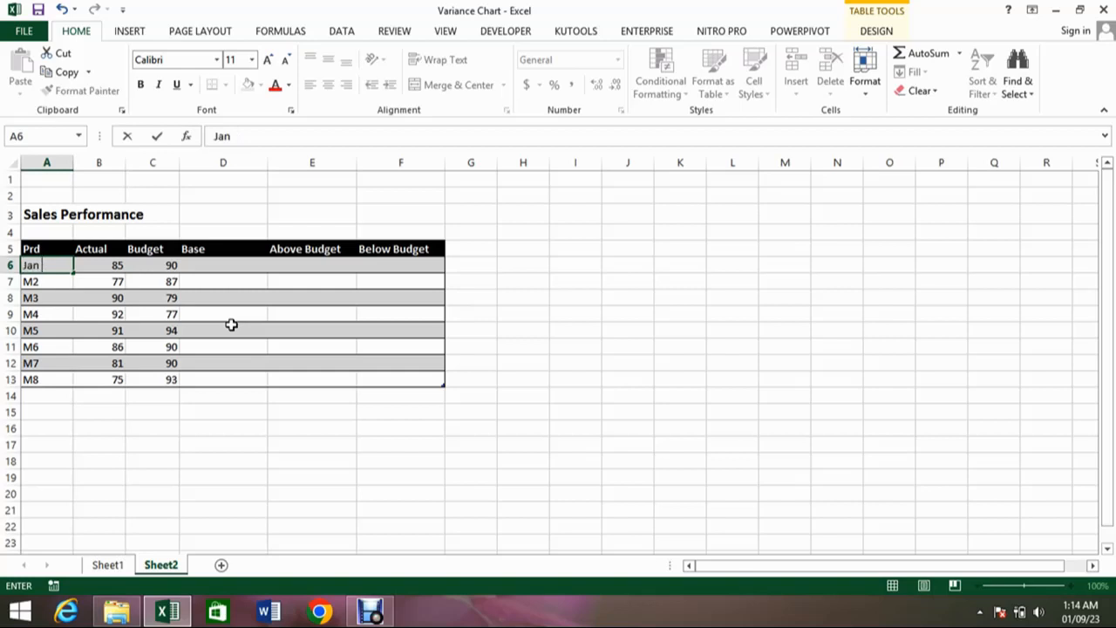
Confirm January 2023 as the first period in A6 and enter =EOMONTH(A6,1) in A7.
key("Return")
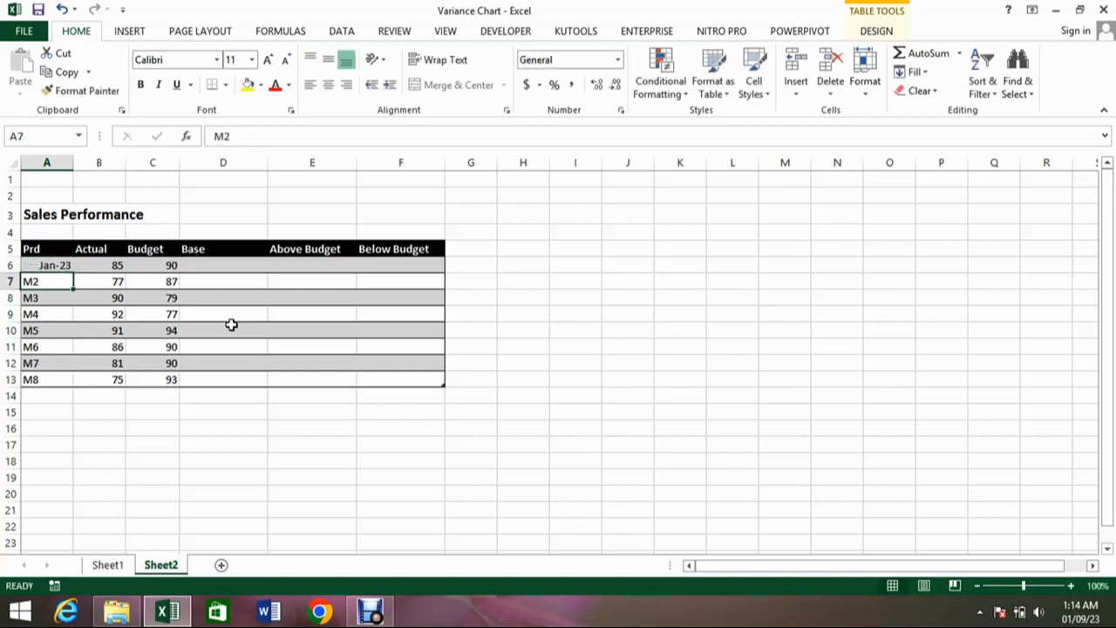
type("=eo")
key("Tab")
key("Up")
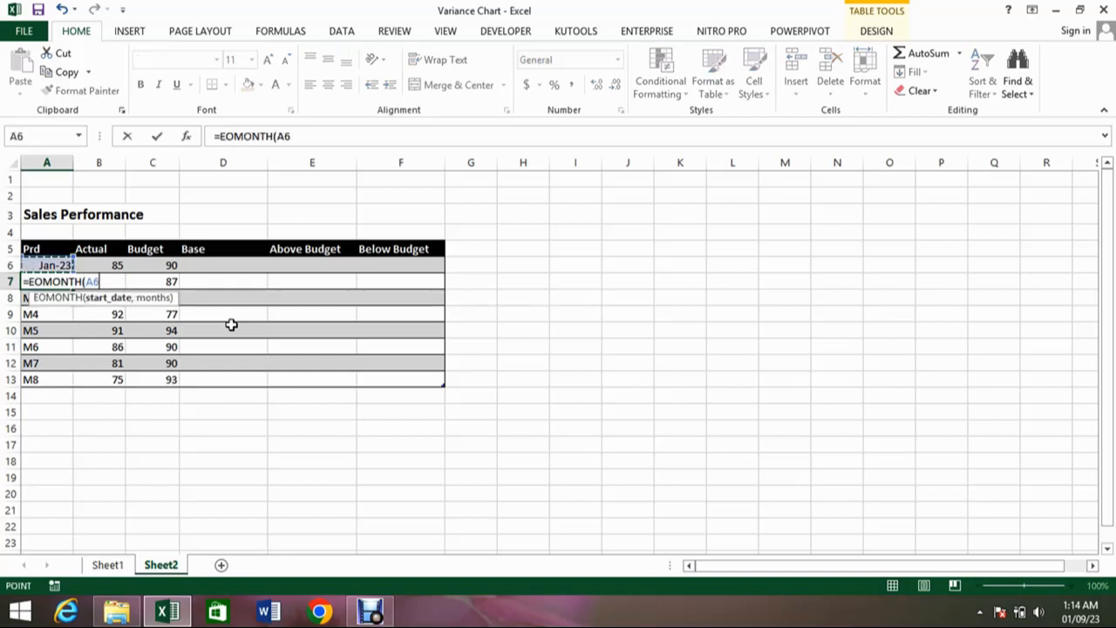
type(",")
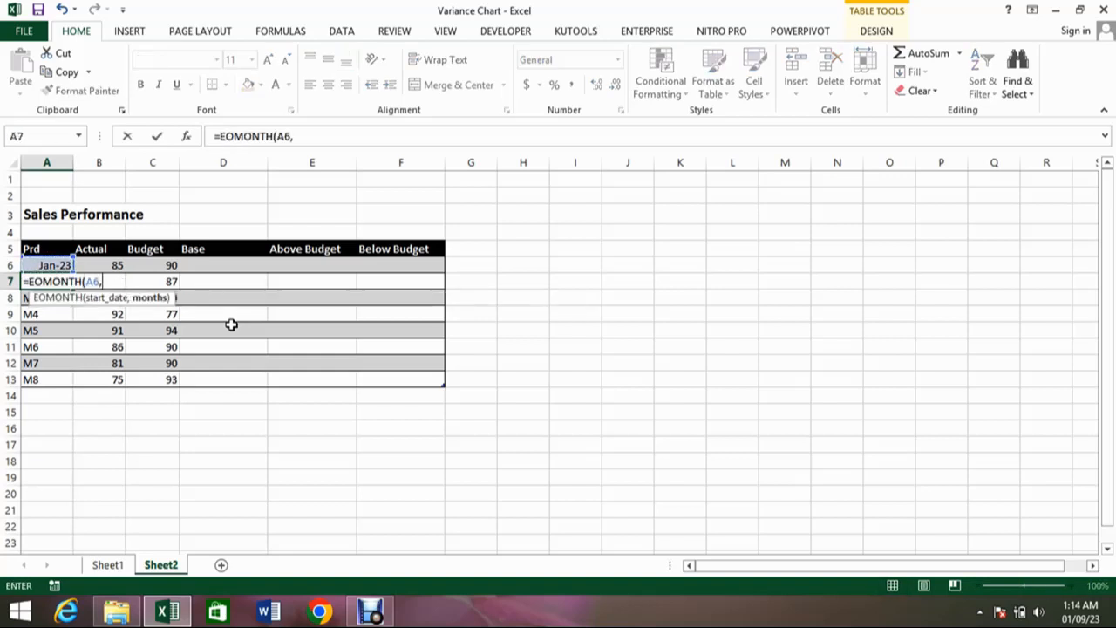
type("1")
key("Return")
key("Up")
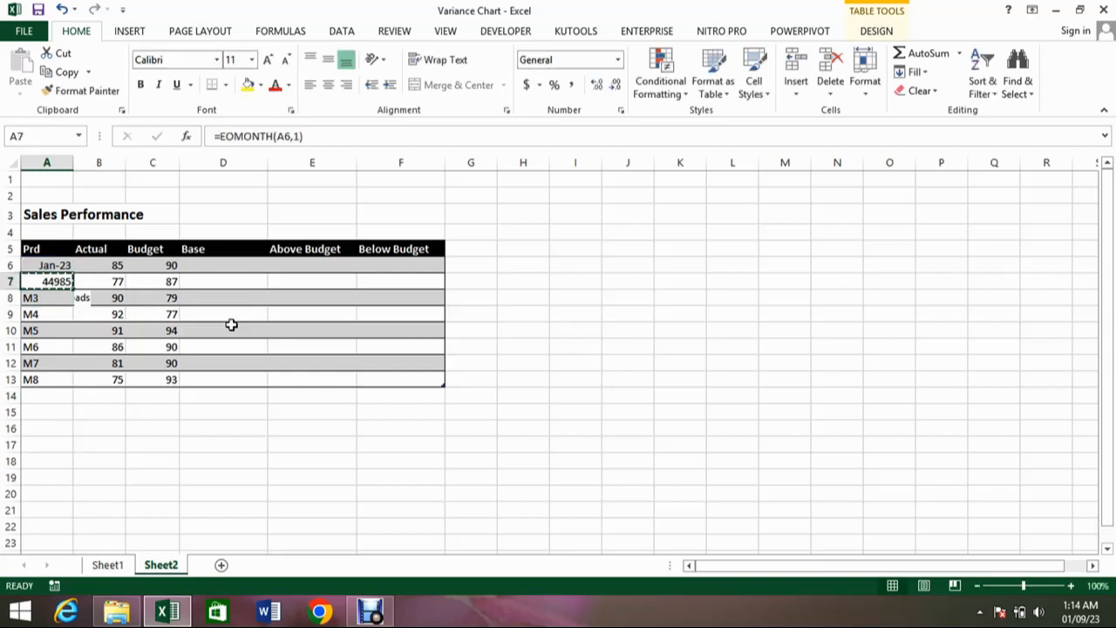
Copy the EOMONTH formula from A7 down through the remaining Prd cells to A13.
key("ctrl+c")
key("ctrl+shift+Down")
key("ctrl+v")
Copy the month-year date format of A6 onto all the period cells A6:A13.
key("Up")
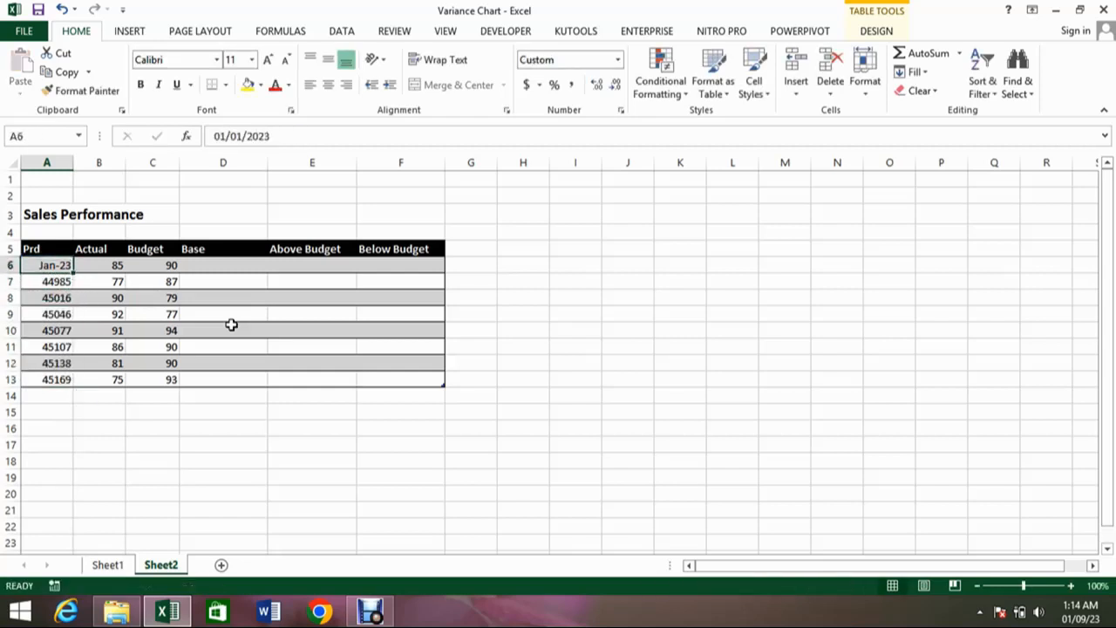
key("alt")
key("h")
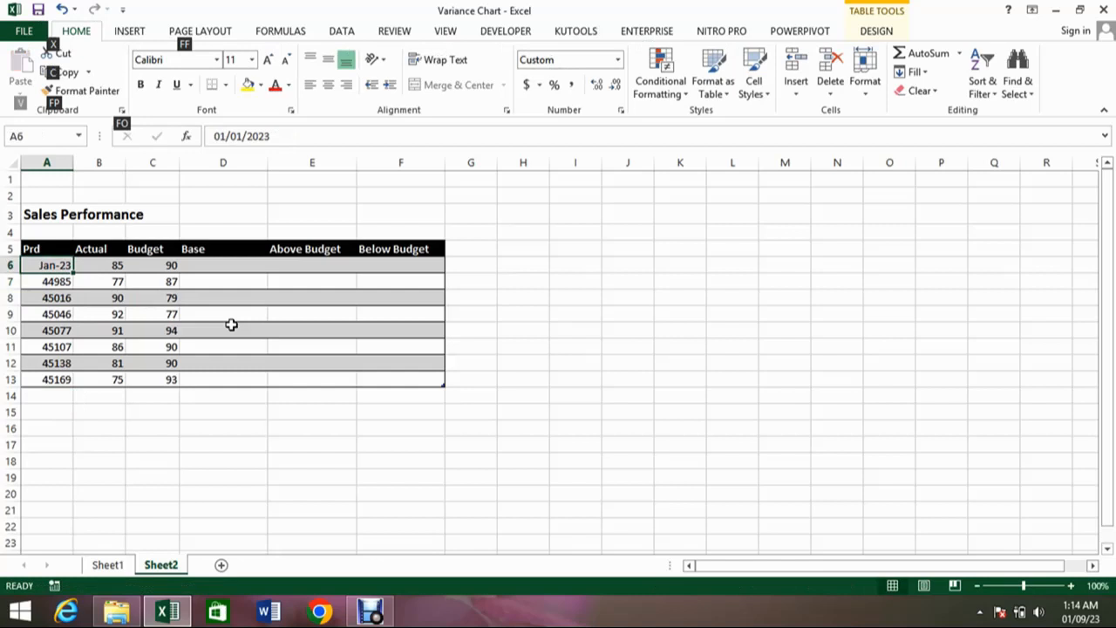
key("f")
key("p")
key("ctrl+shift+Down")
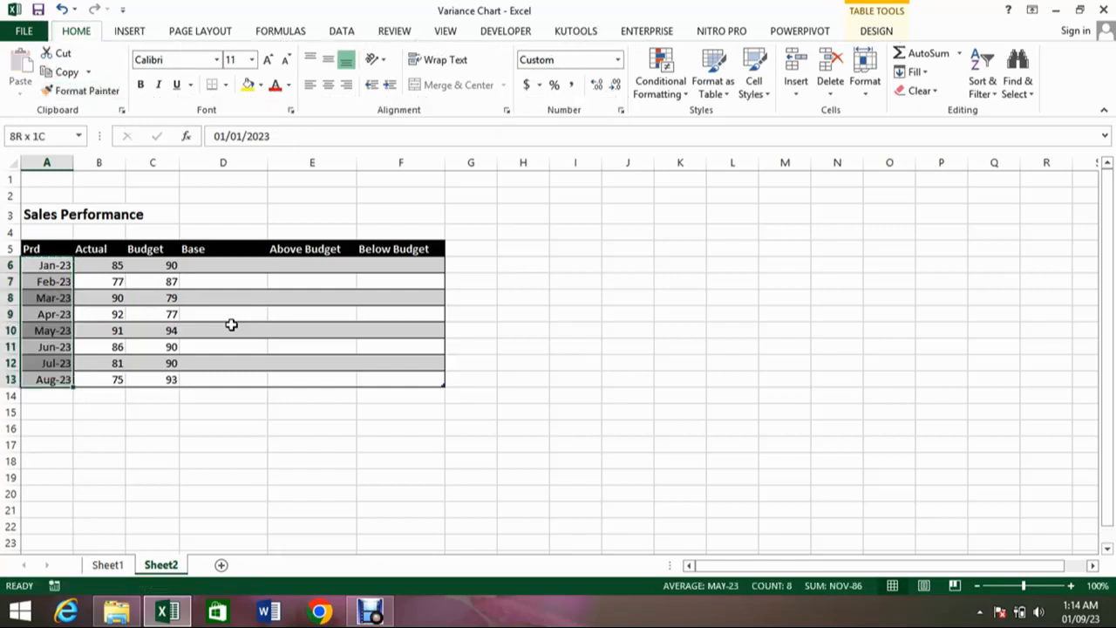
Left-align the period dates in A6:A13.
key("ctrl+Down")
key("ctrl+Up")
key("Down")
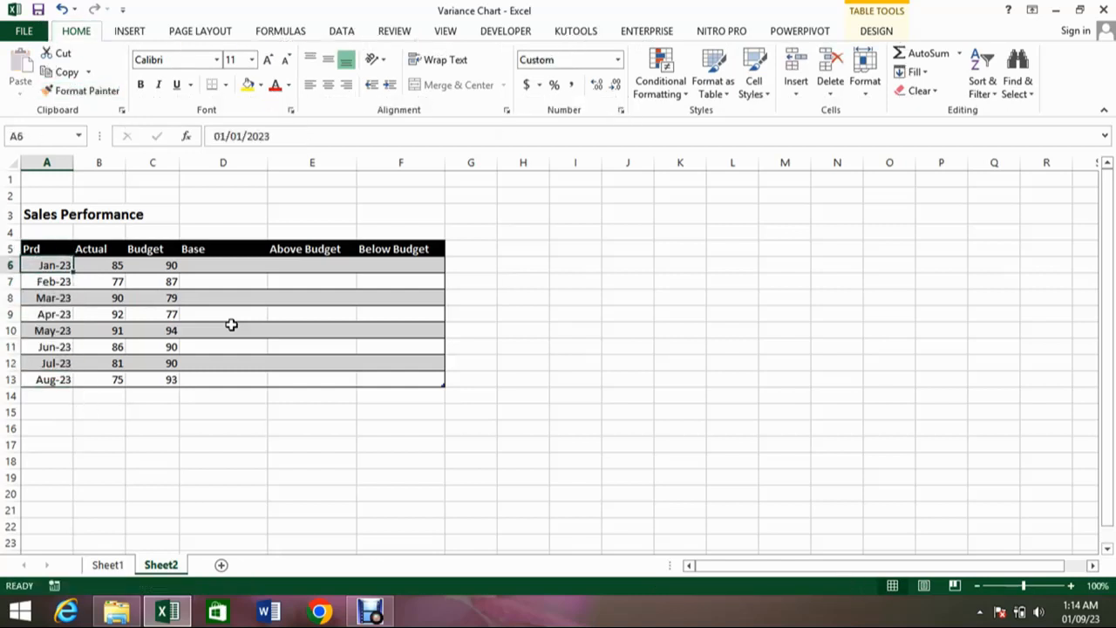
key("ctrl+shift+Down")
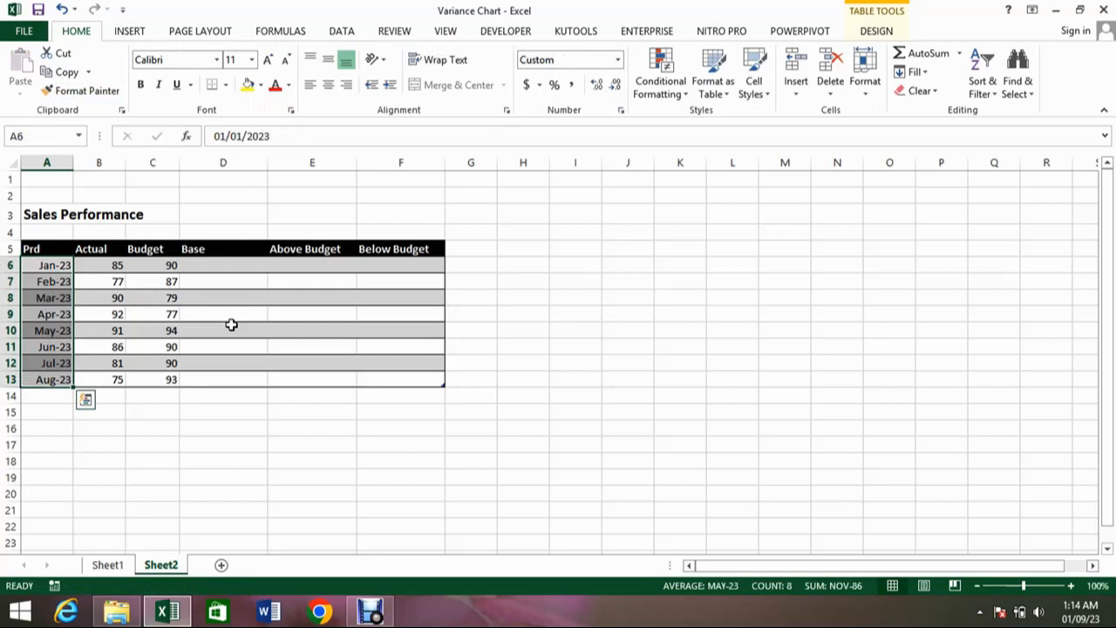
key("alt")
key("h")
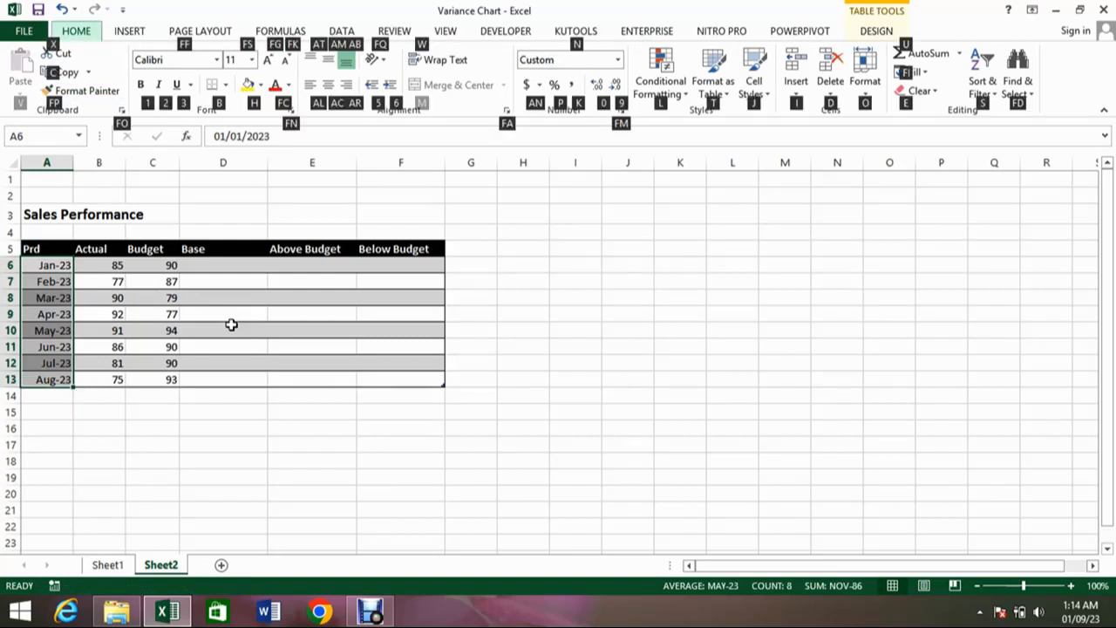
key("a")
key("l")
key("Right")
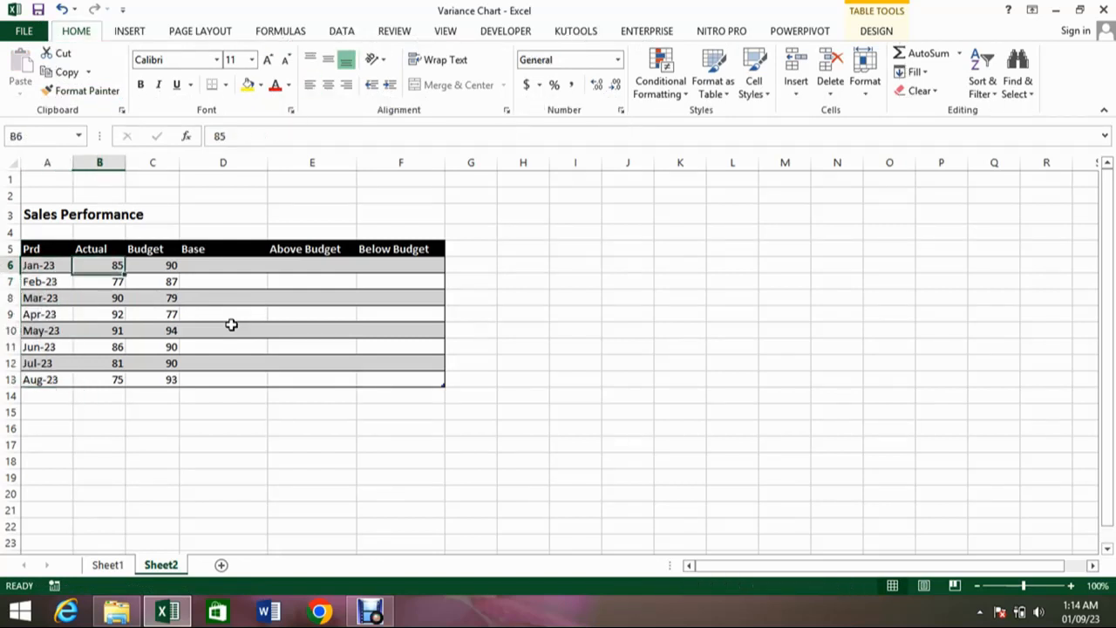
Look through the monthly figures in the Actual column from January to August.
key("Down")
key("Down")
key("Down")
key("Down")
key("Down")
key("Down")
key("Down")
key("Up")
key("Up")
key("Up")
key("Up")
key("Up")
key("Up")
key("Up")
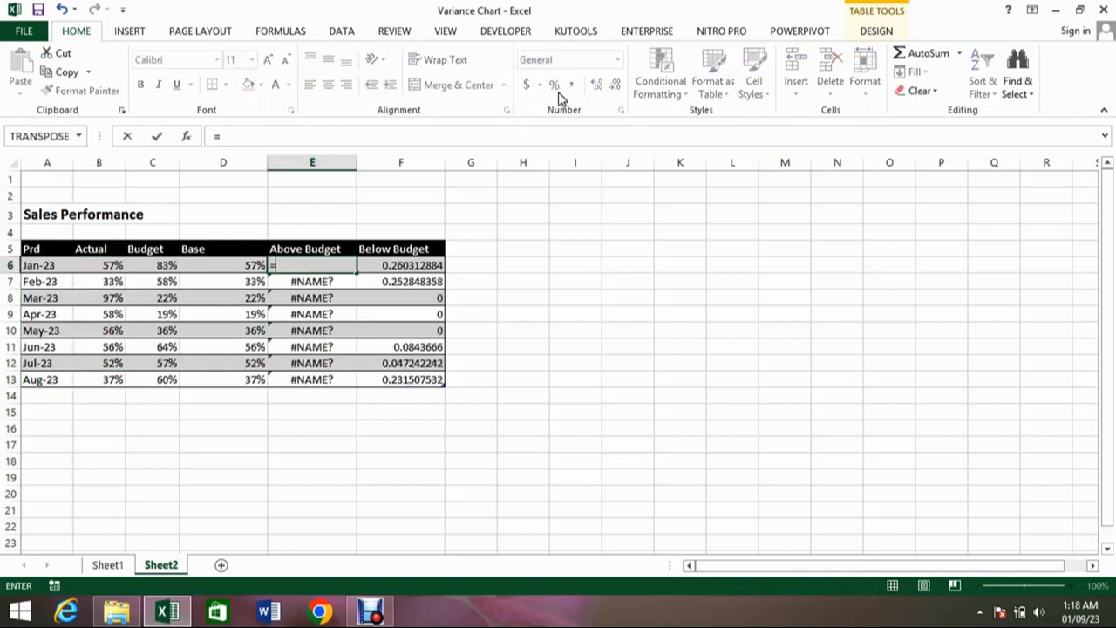
type("max")
key("Tab")
key("Left")
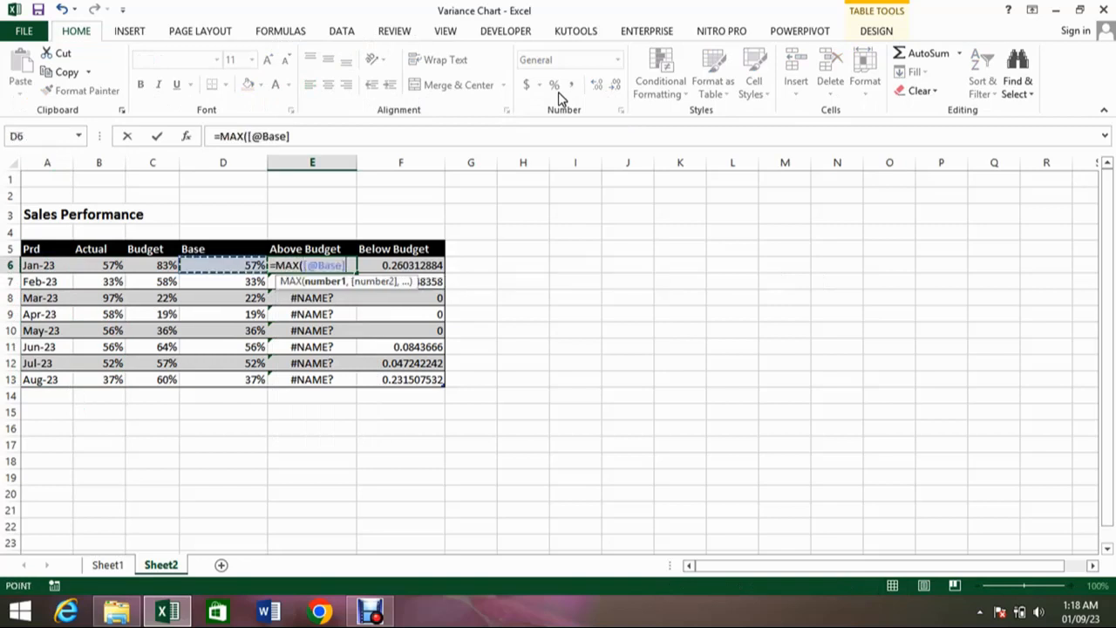
key("Left")
type("-")
key("Left")
key("Left")
key("Left")
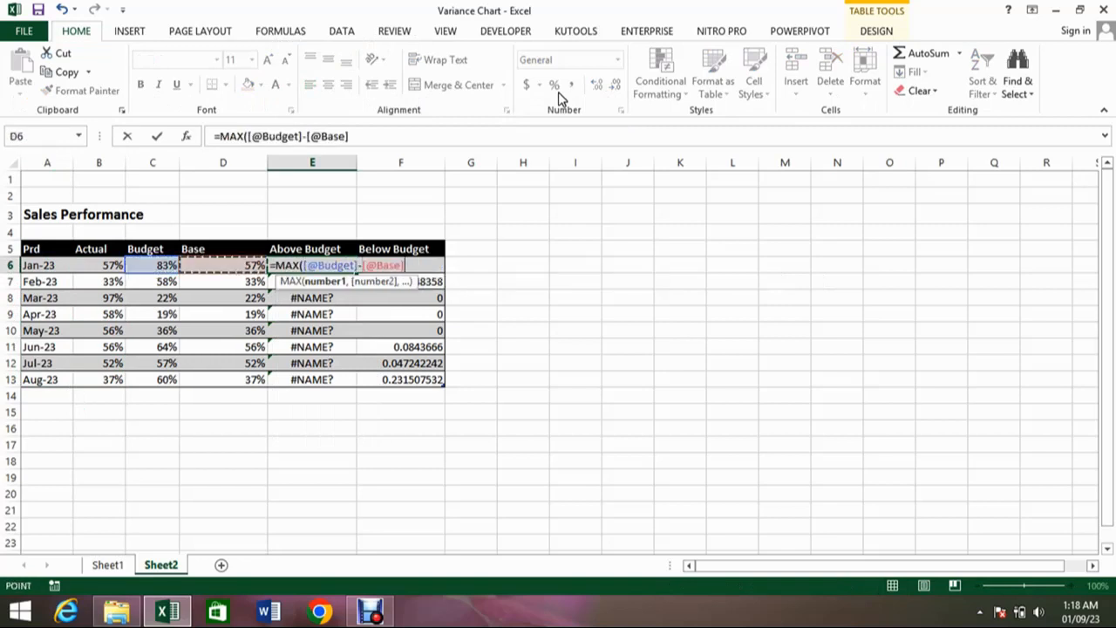
type(",0")
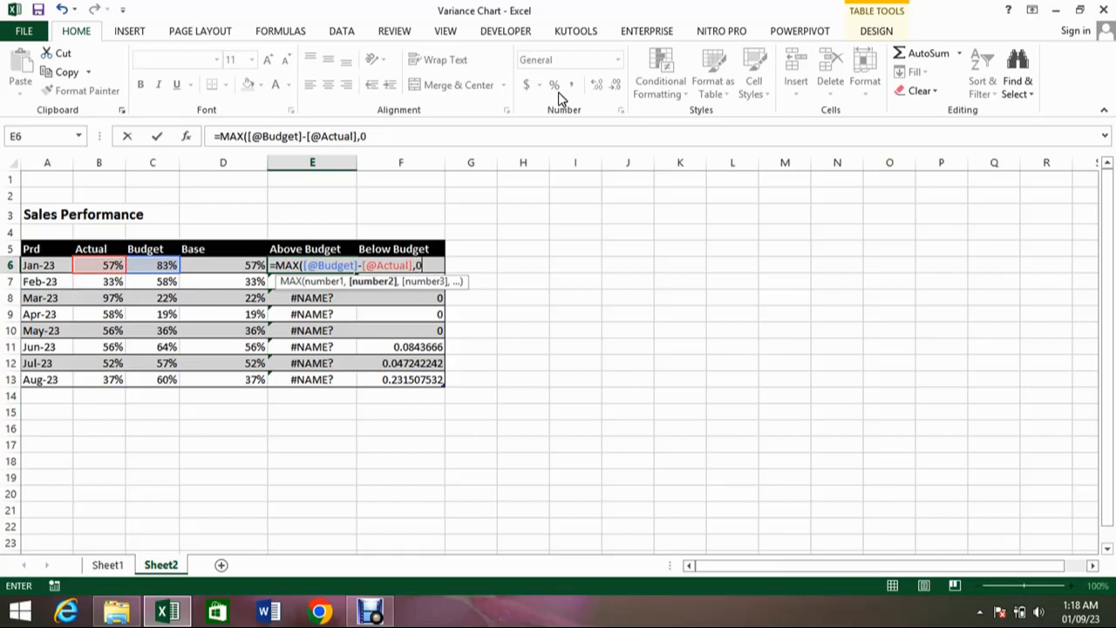
key("Return")
key("Up")
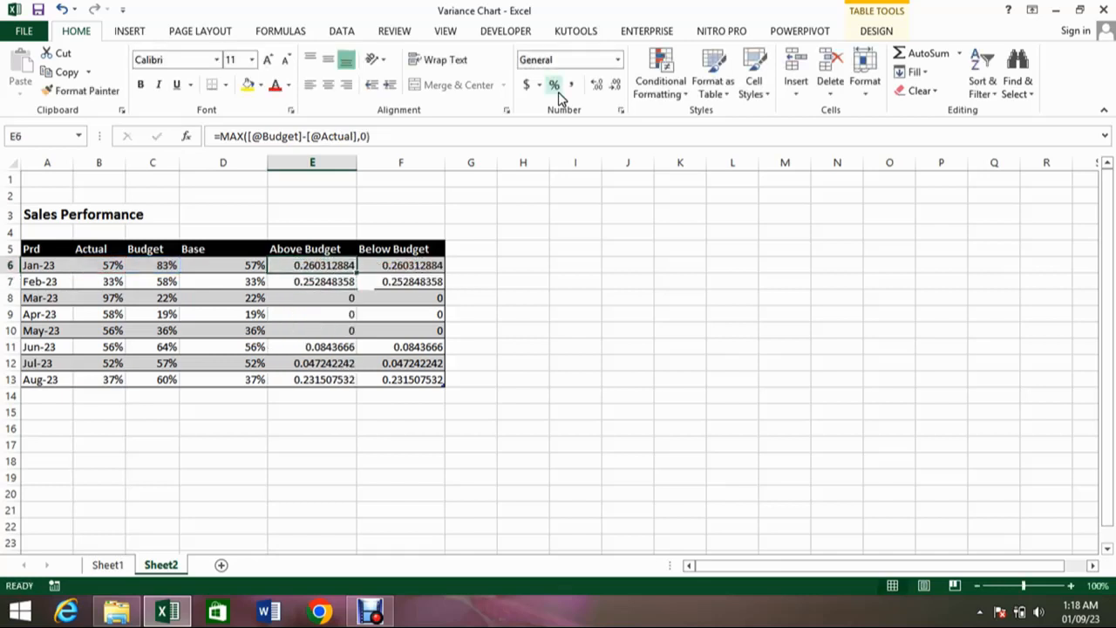
Format the two variance columns, E6:F13, as percentages.
key("ctrl+shift+Down")
key("shift+Right")
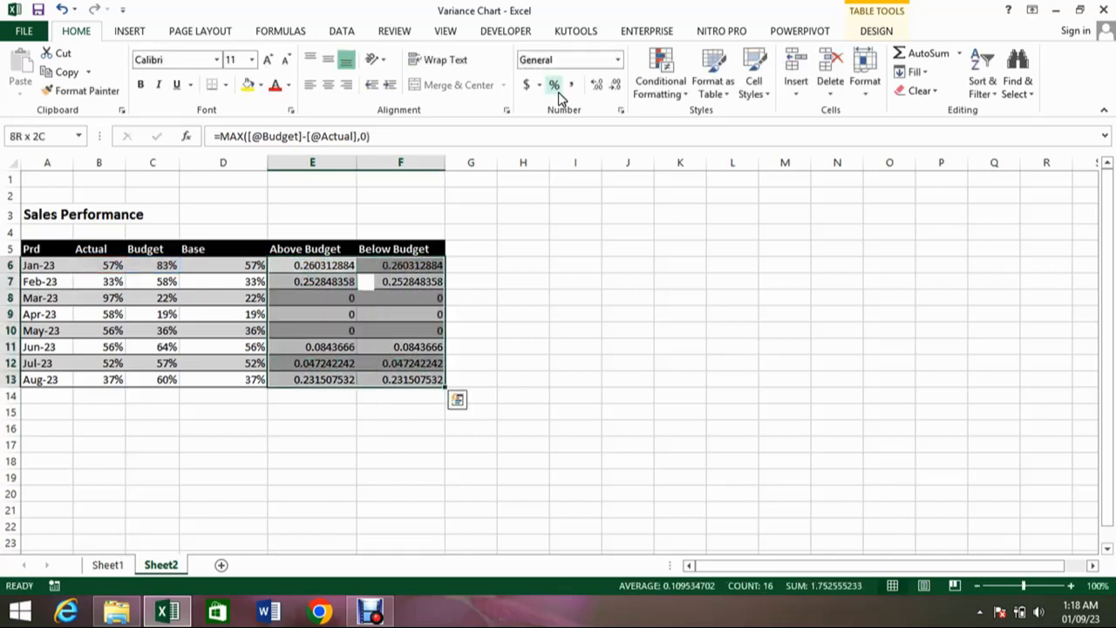
left_click(555, 84)
key("Right")
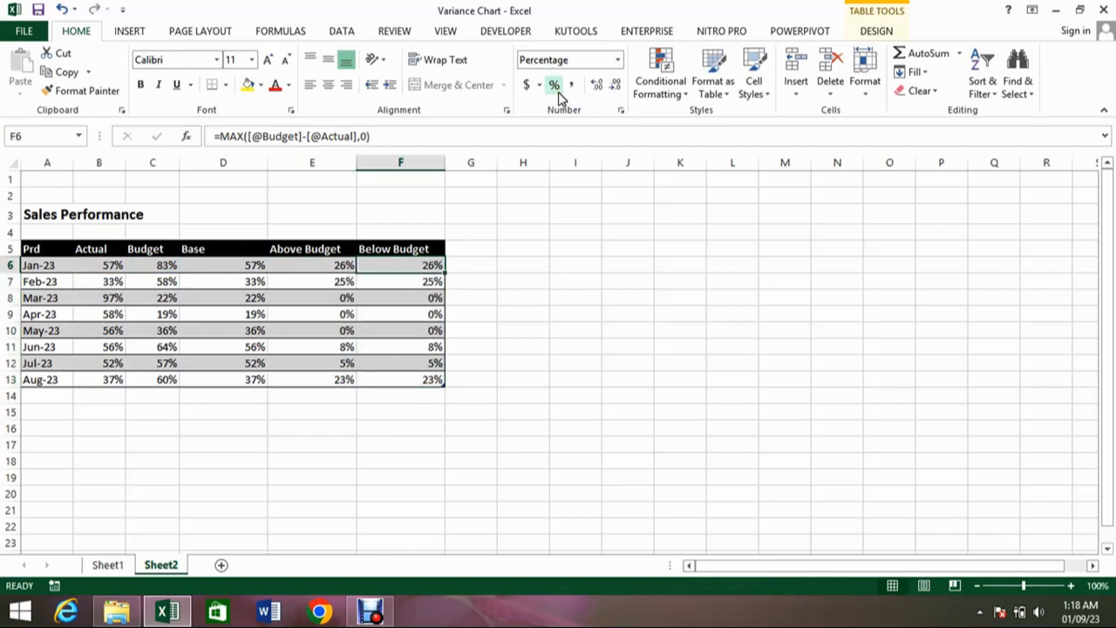
key("Left")
key("Right")
type("=")
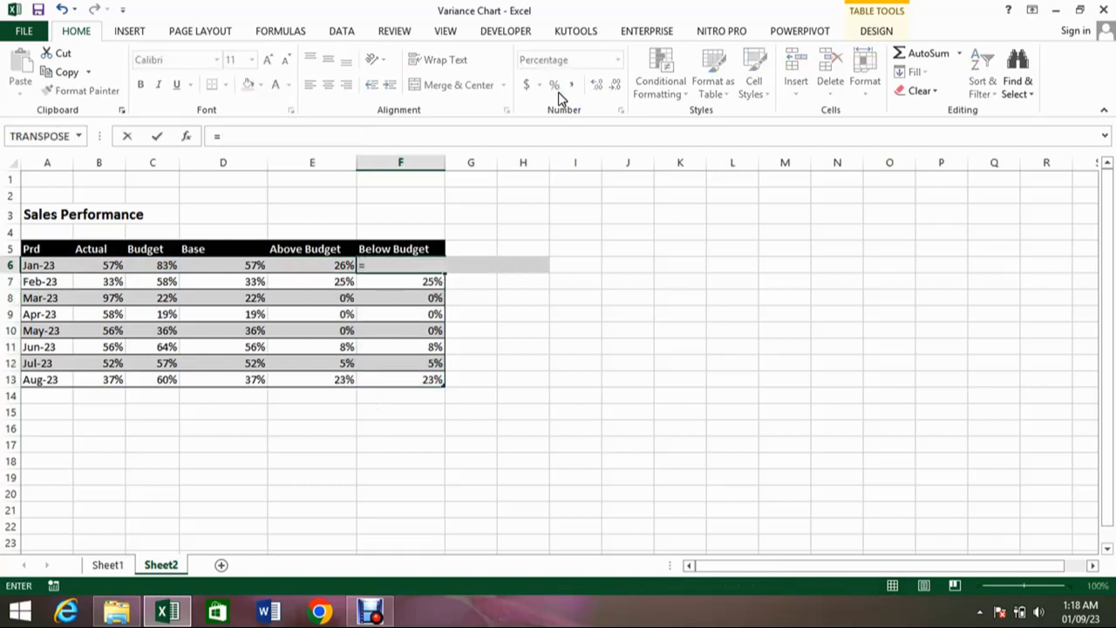
type("max")
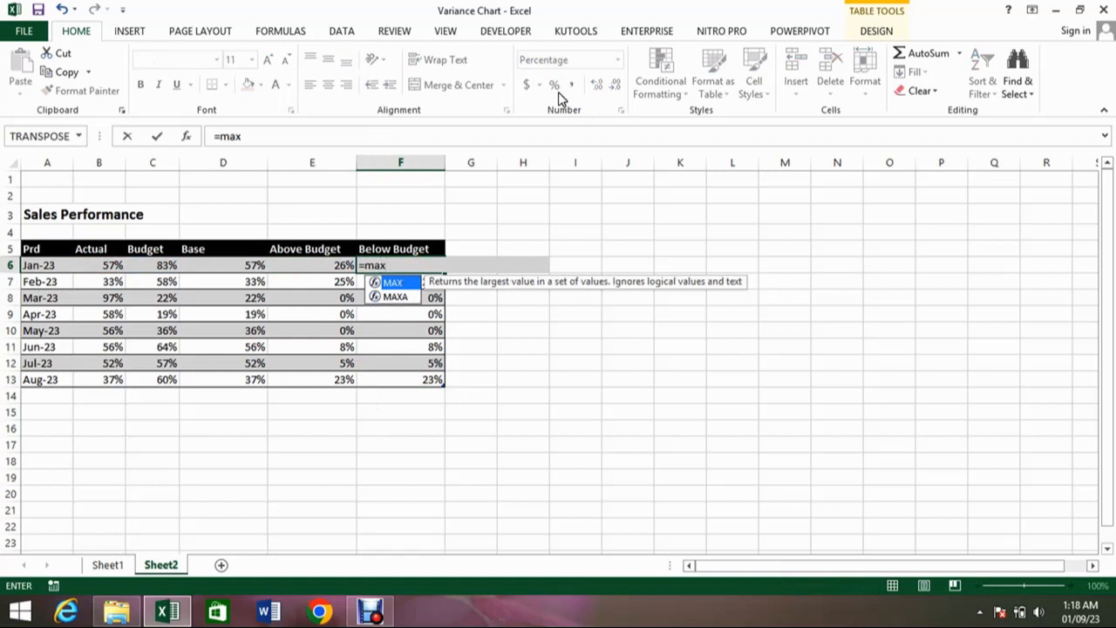
key("Tab")
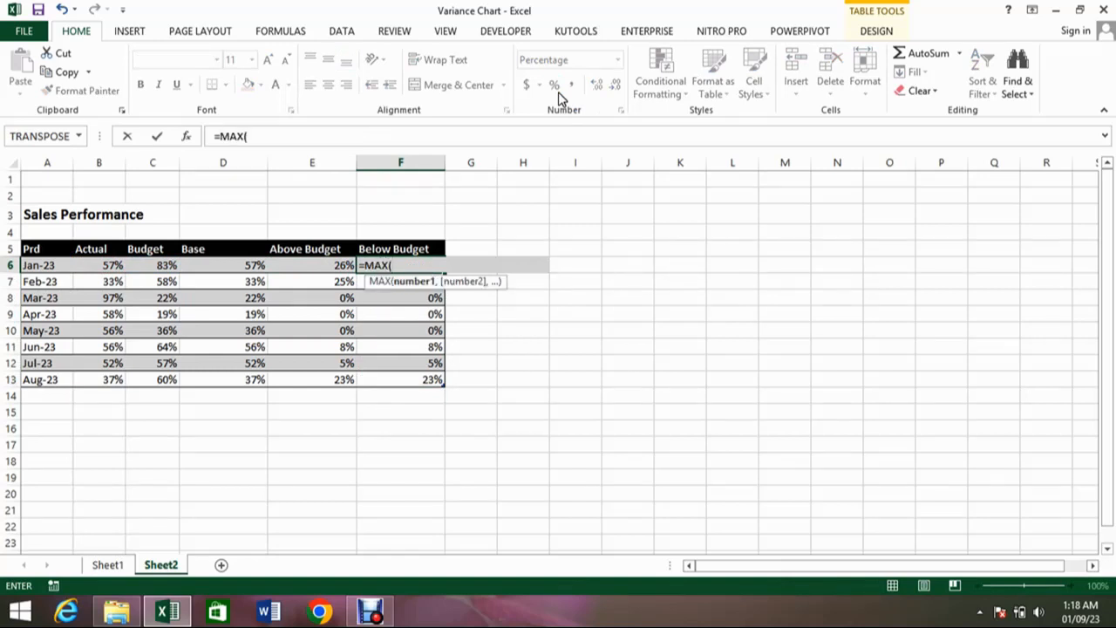
key("Left")
key("Left")
key("Left")
key("Left")
type("-")
key("Left")
key("Left")
key("Left")
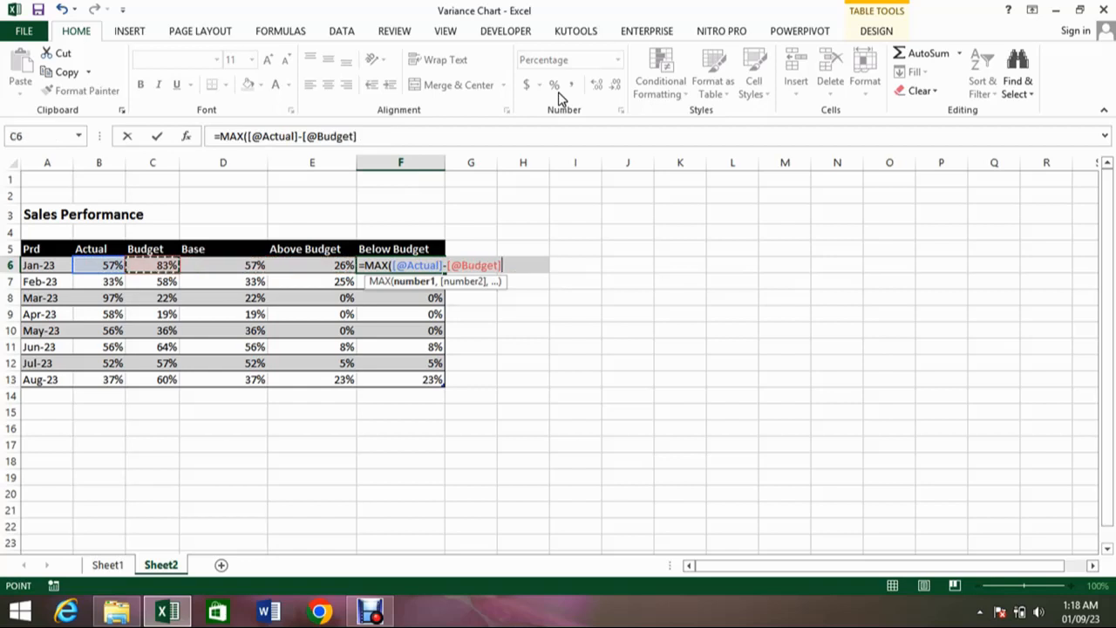
type(",")
key("Return")
key("Up")
key("ctrl+c")
key("Down")
key("Down")
key("Escape")
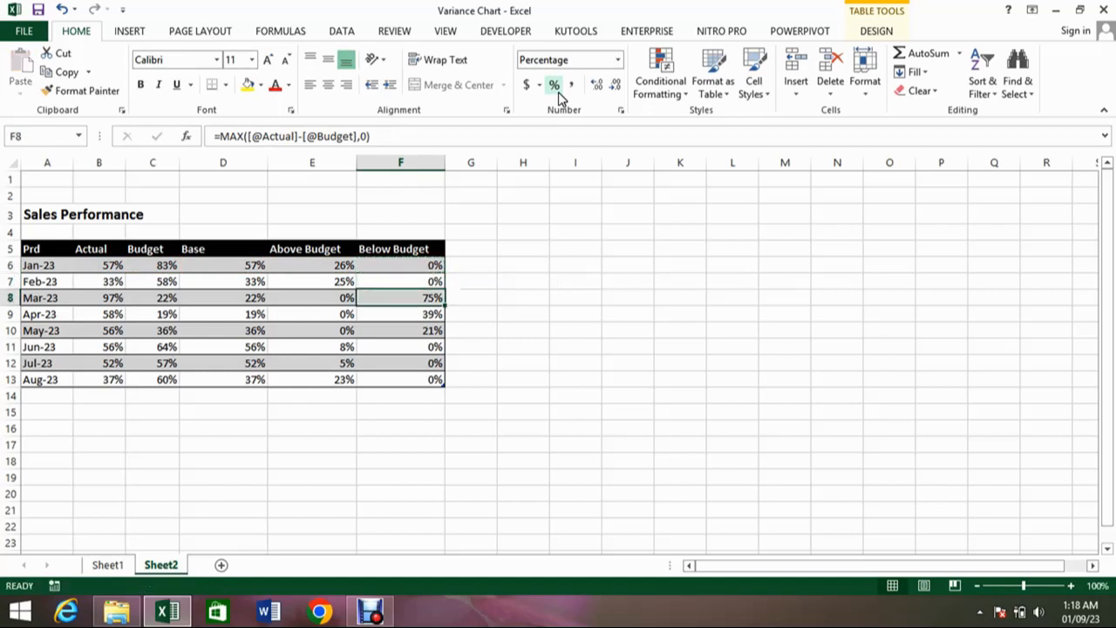
Compare the March Actual and Budget figures with the variance in the last column, then check the months above.
key("Left")
key("Left")
key("Left")
key("Left")
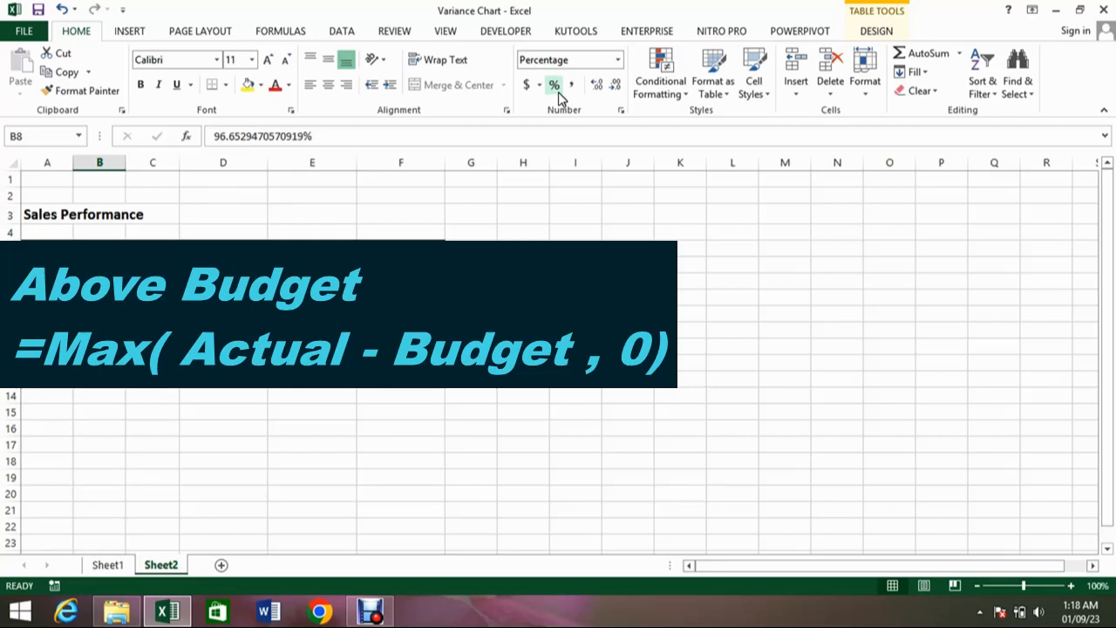
key("Right")
key("Right")
key("Right")
key("Right")
key("Right")
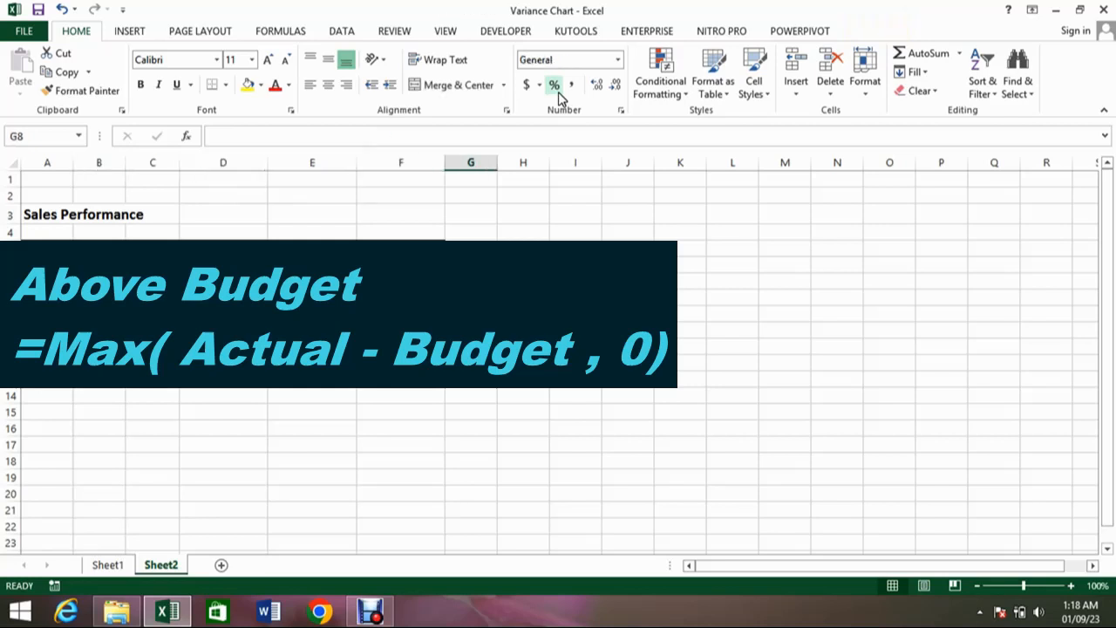
key("Left")
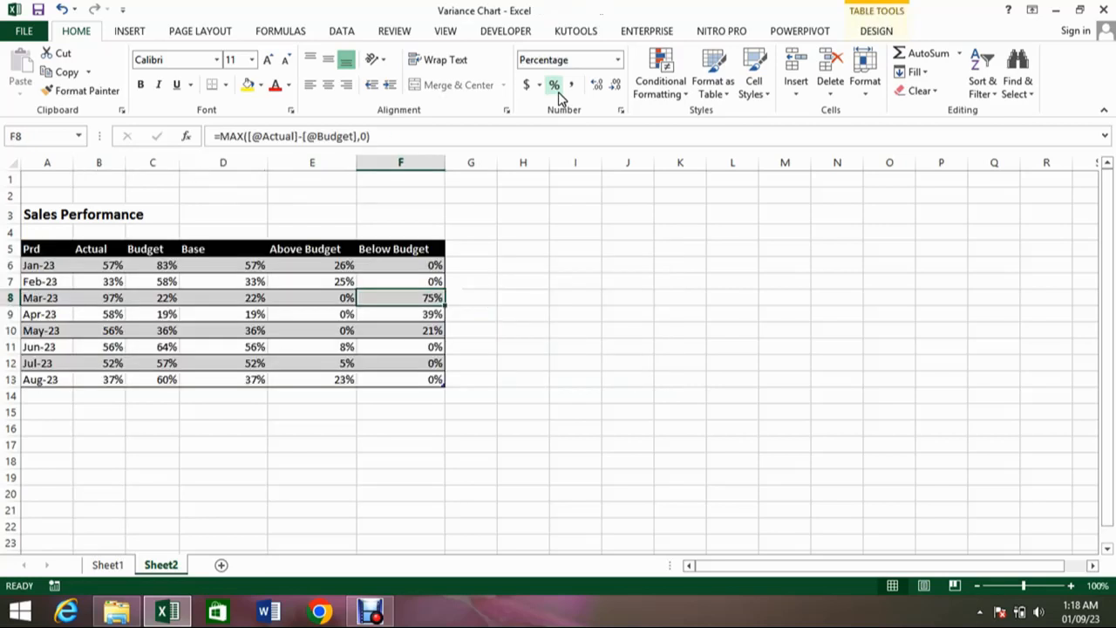
key("Up")
key("Up")
key("Down")
key("Down")
Rename the header in F5 as Above Budget.
key("Up")
key("Up")
key("Up")
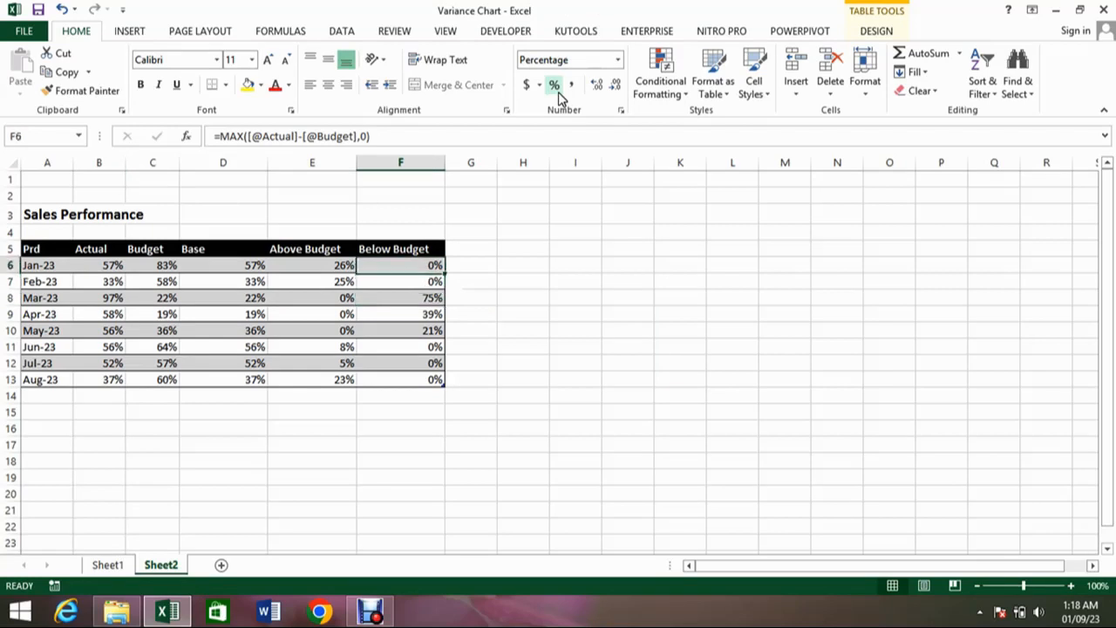
type("Abov")
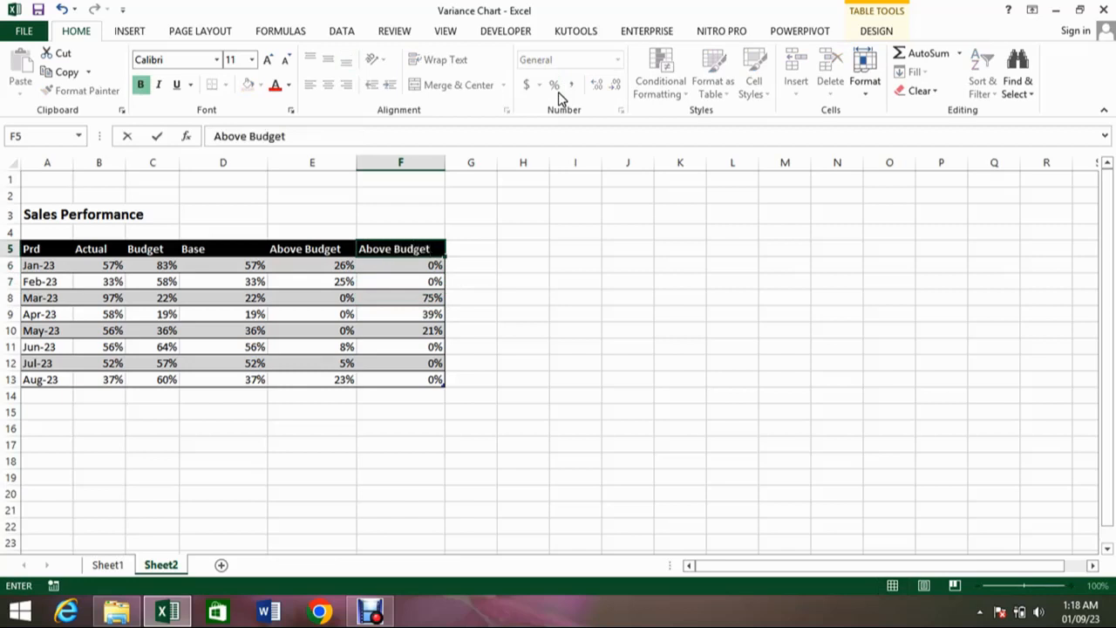
key("Return")
Rename the header in E5 as Below Budget.
key("Left")
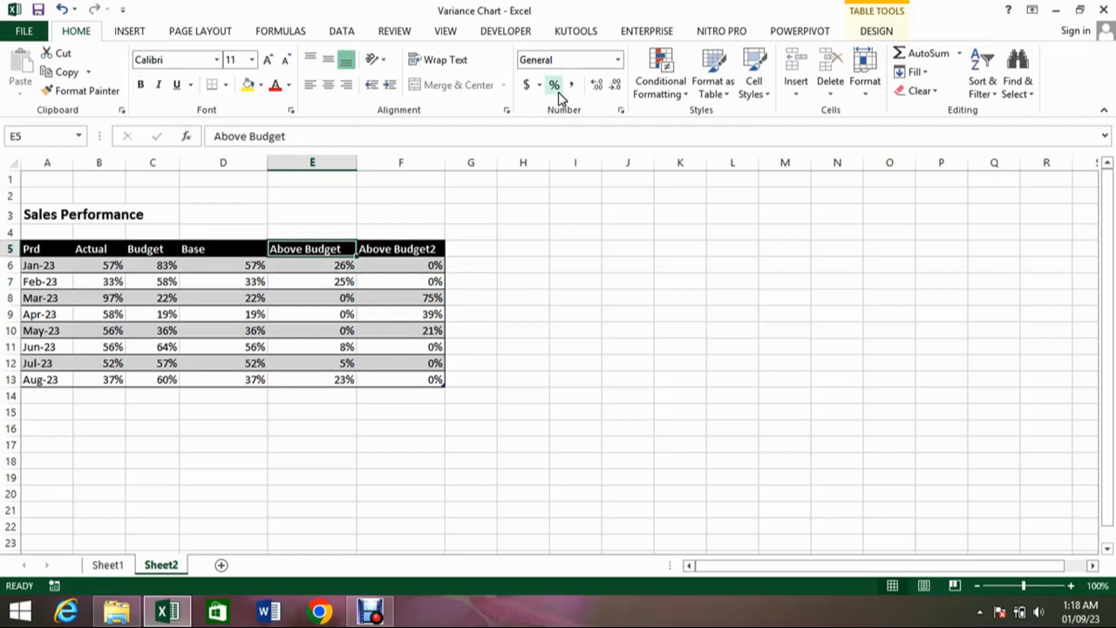
type("Below")
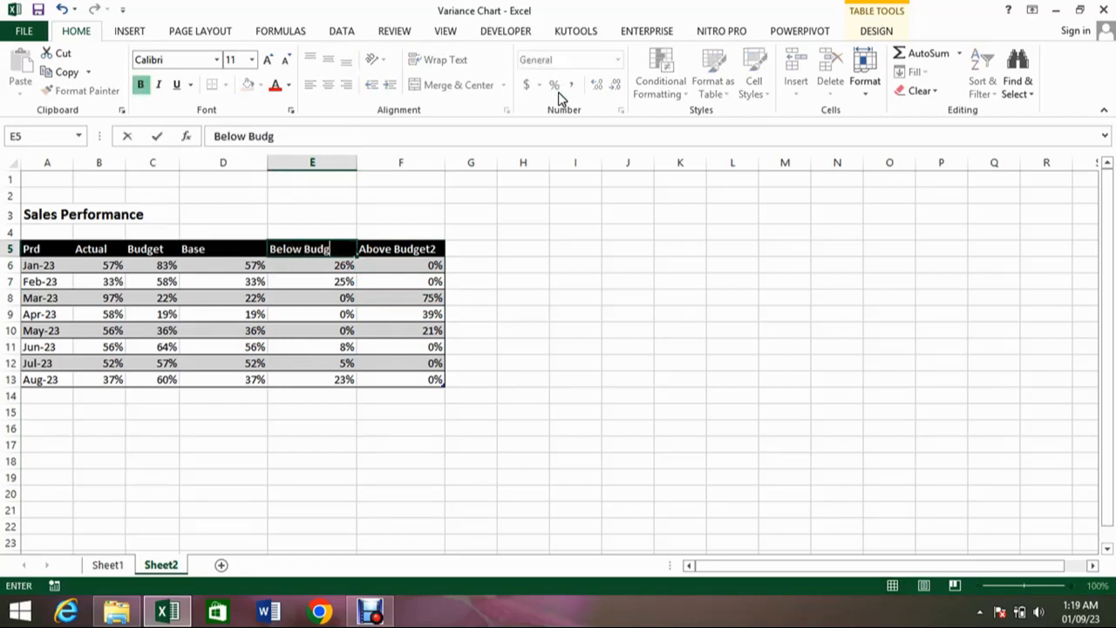
type(" Budget")
key("Return")
key("Up")
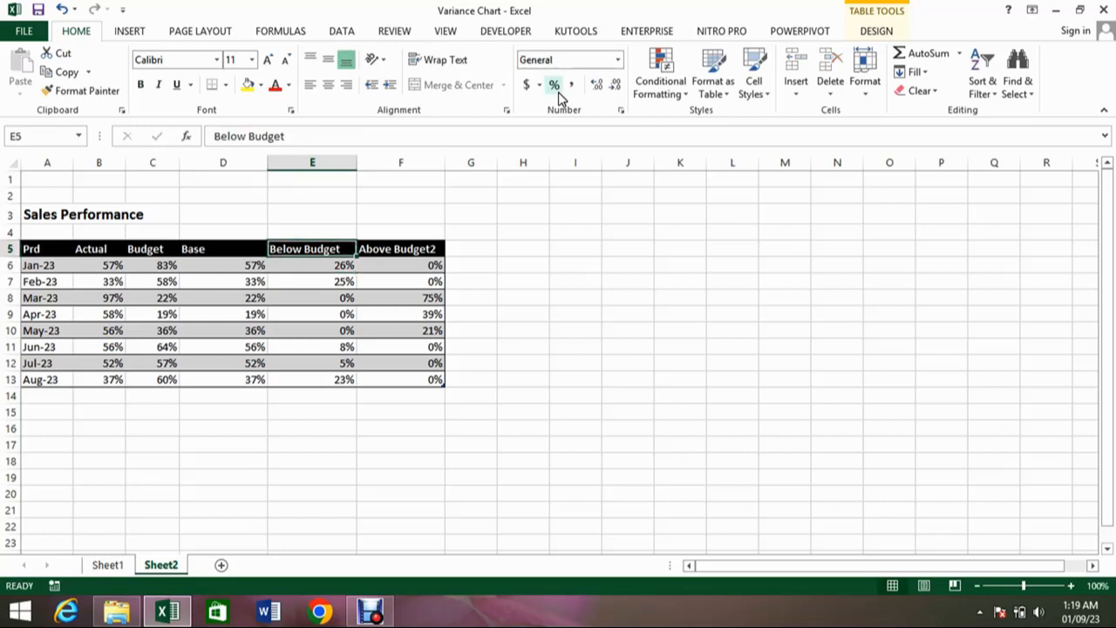
Select the whole Sales Performance table, A5:F13, including its header row.
key("Down")
key("Left")
key("Left")
key("Left")
key("Left")
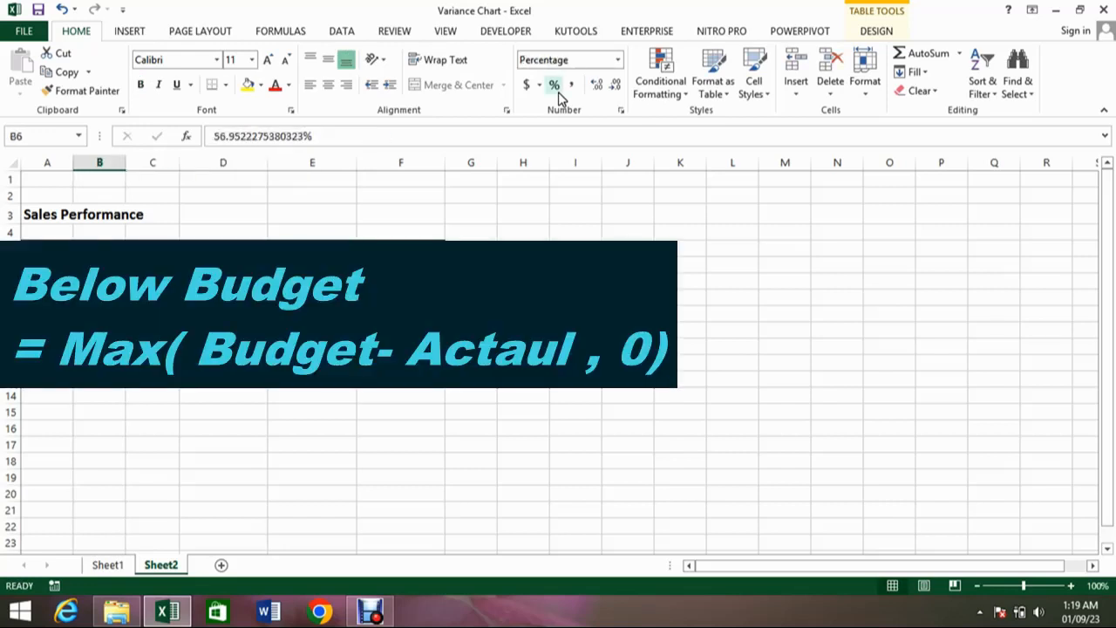
key("Up")
key("ctrl+a")
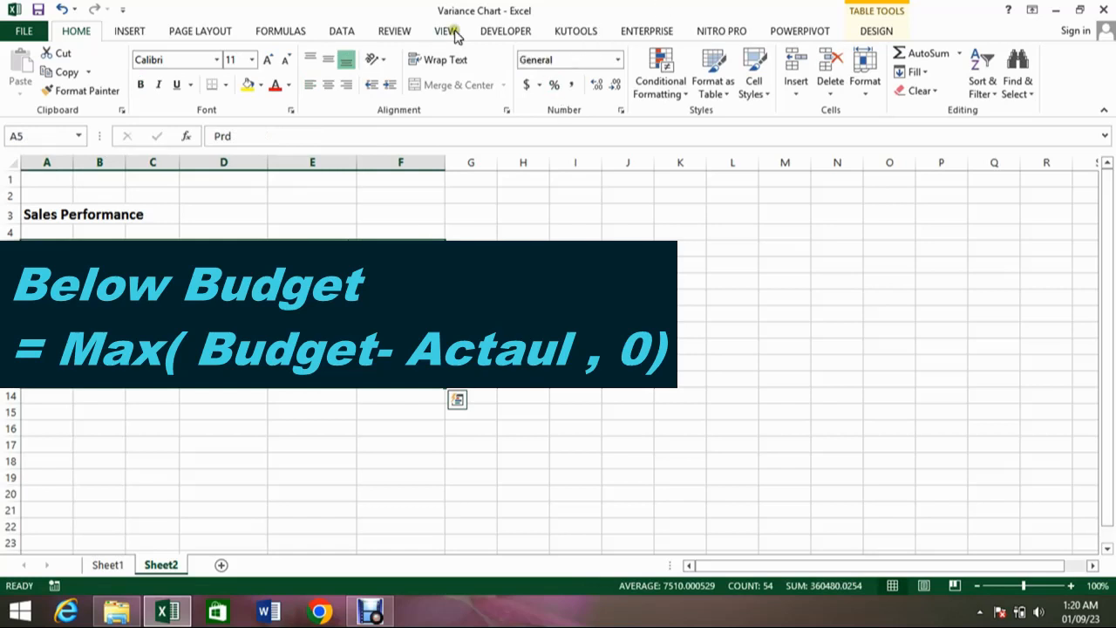
left_click(878, 30)
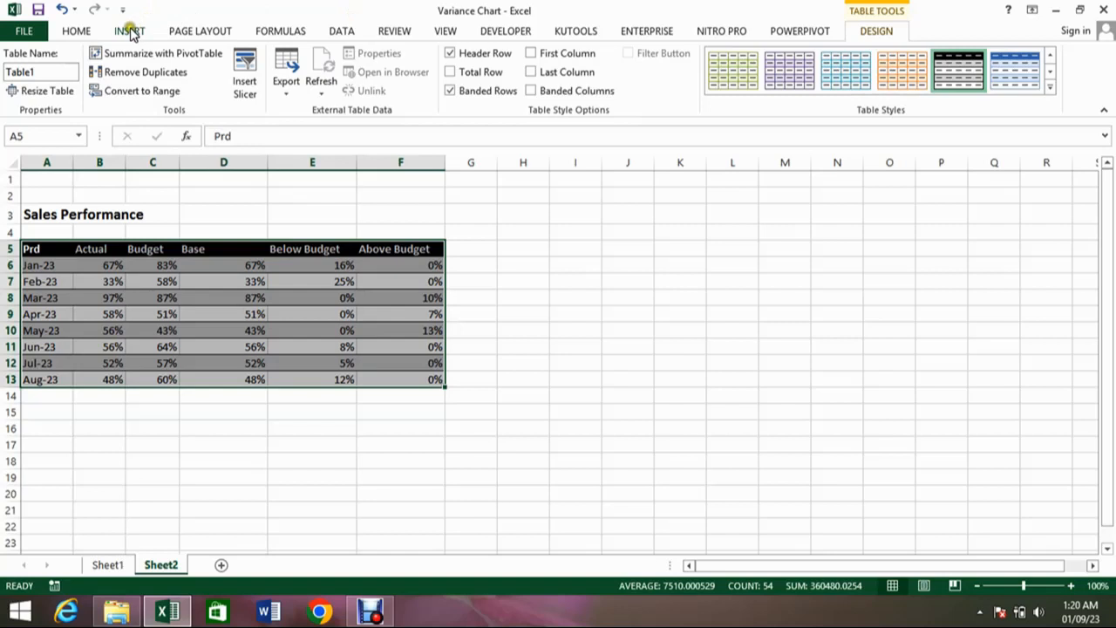
left_click(76, 30)
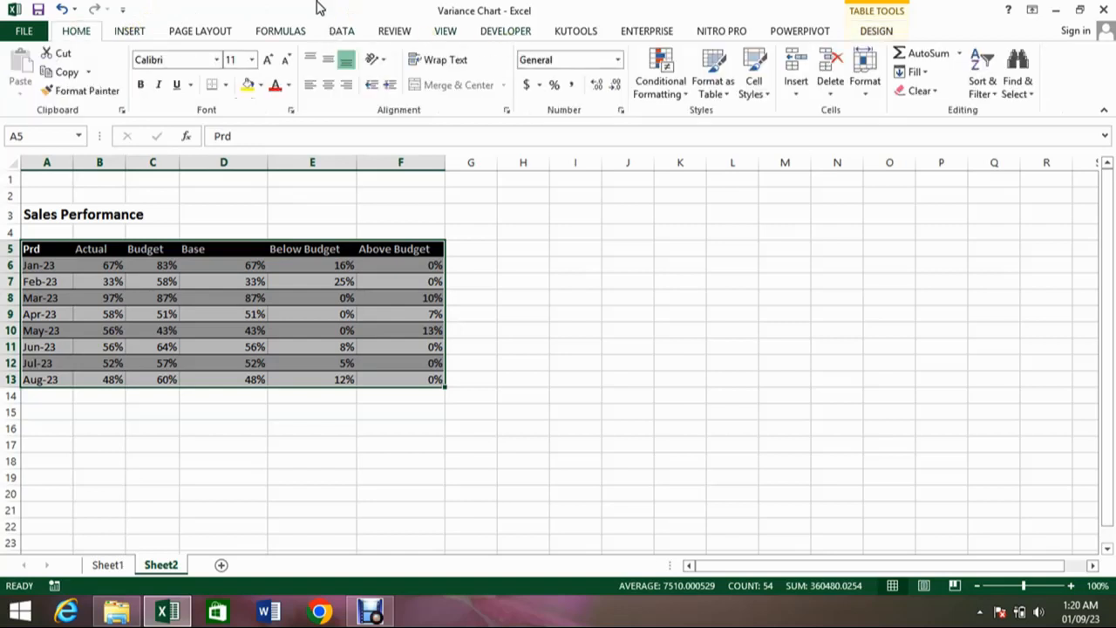
Insert a 2-D stacked column chart from the selected Sales Performance table.
left_click(142, 32)
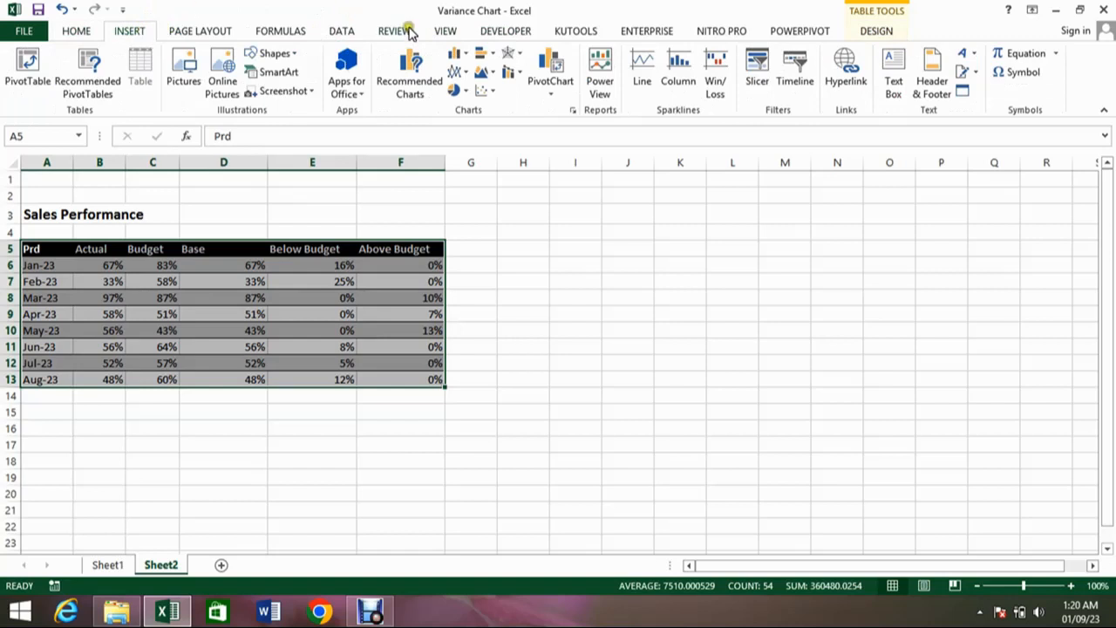
left_click(459, 54)
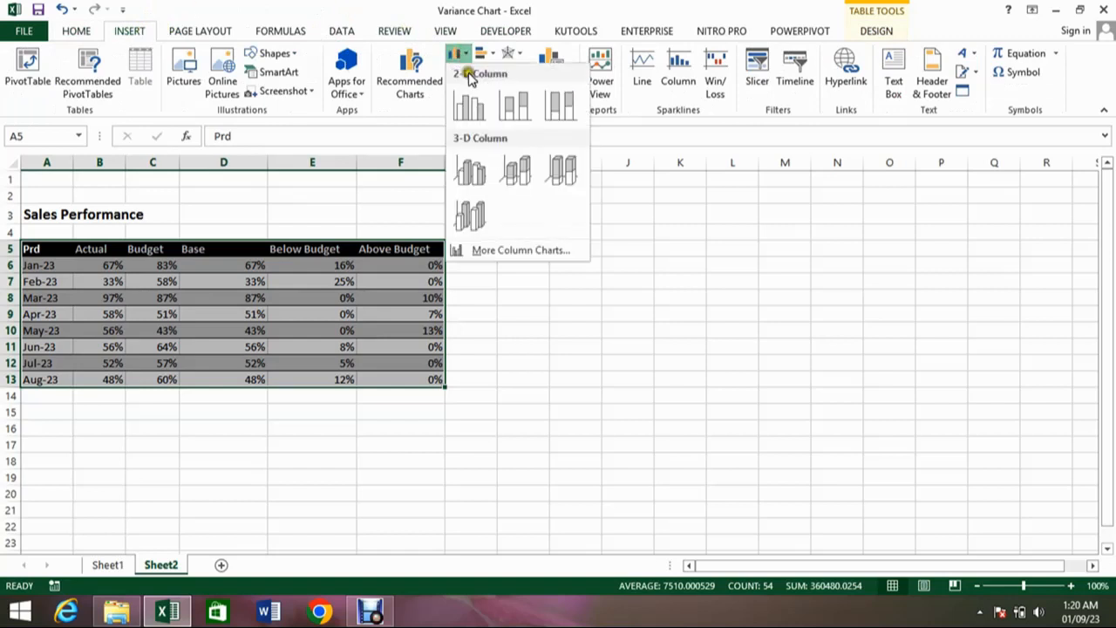
left_click(510, 106)
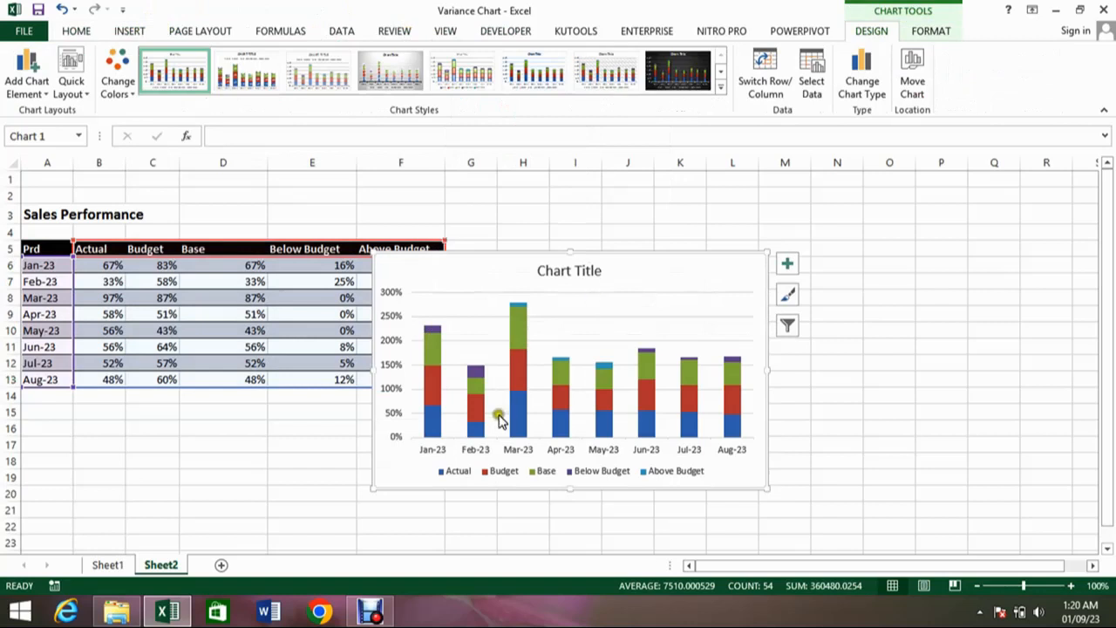
Change the chart to a custom combo chart with the Actual and Budget series on the secondary axis.
mouse_move(431, 426)
mouse_move(427, 342)
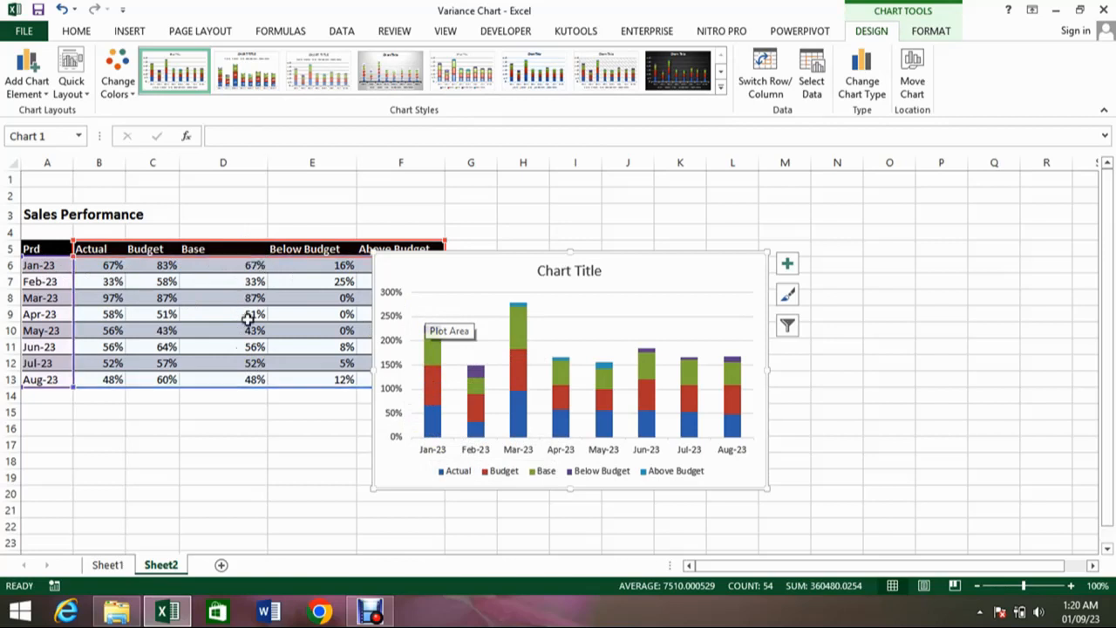
left_click(436, 383)
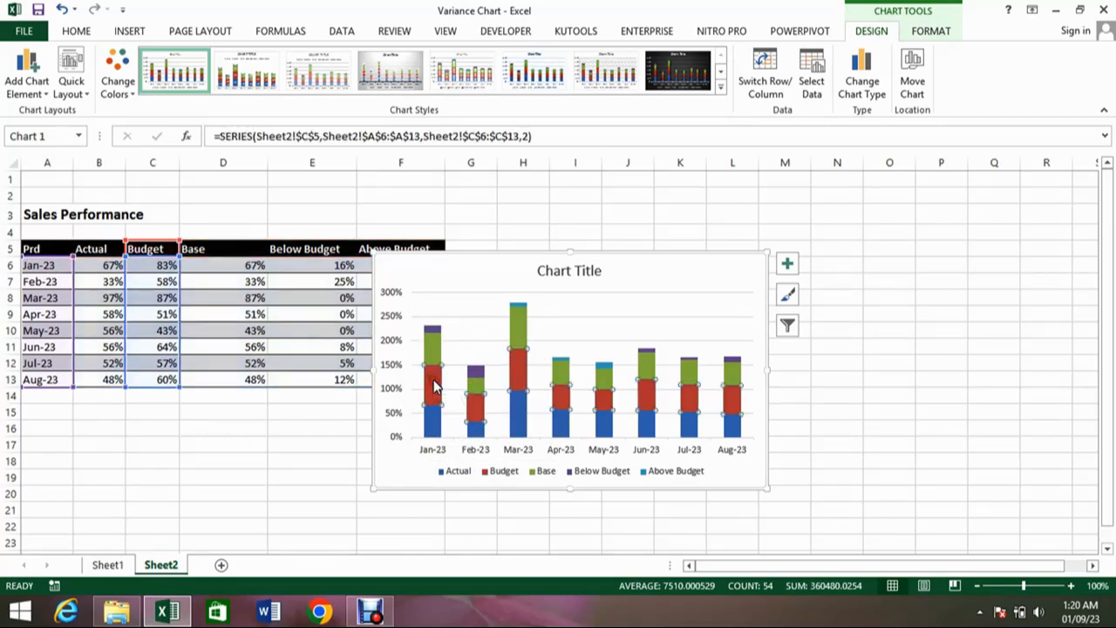
left_click(436, 365)
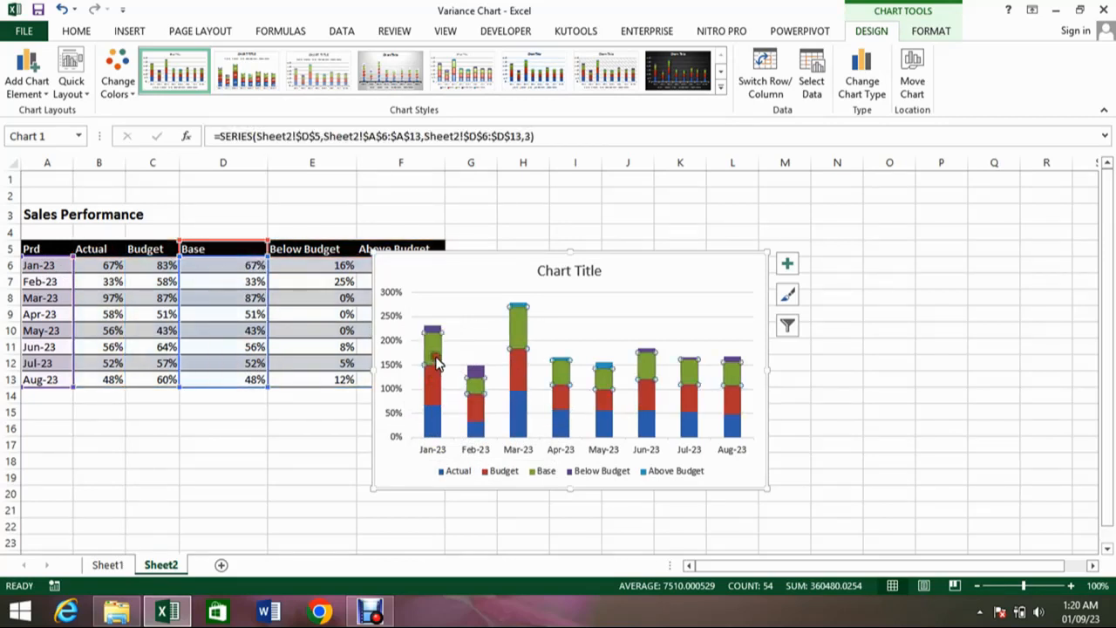
left_click(860, 81)
left_click(642, 358)
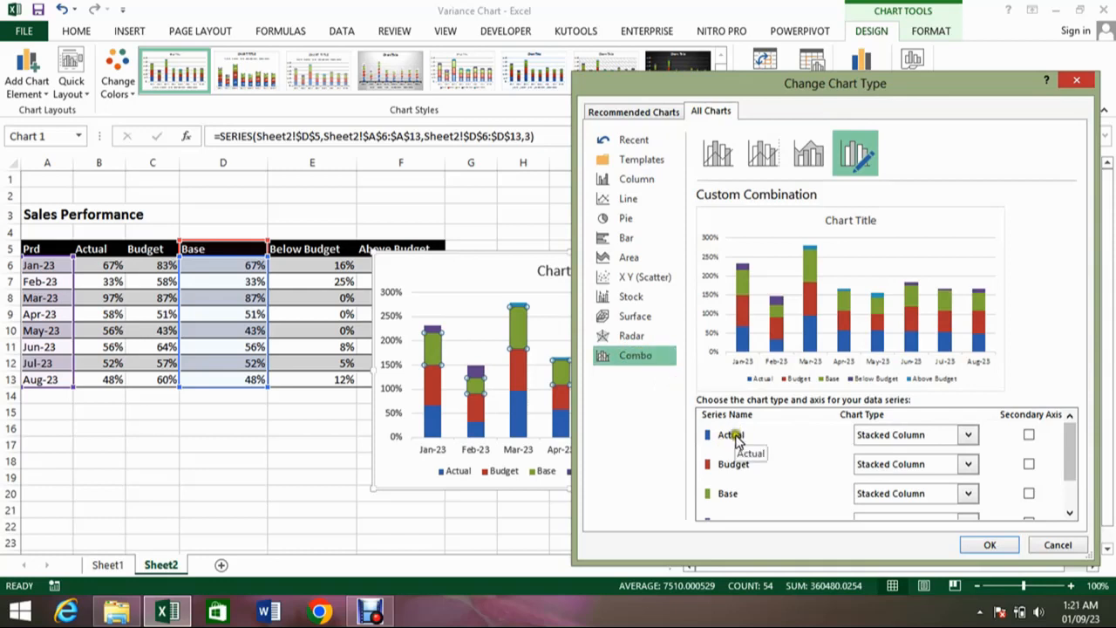
left_click(1029, 436)
left_click(1029, 464)
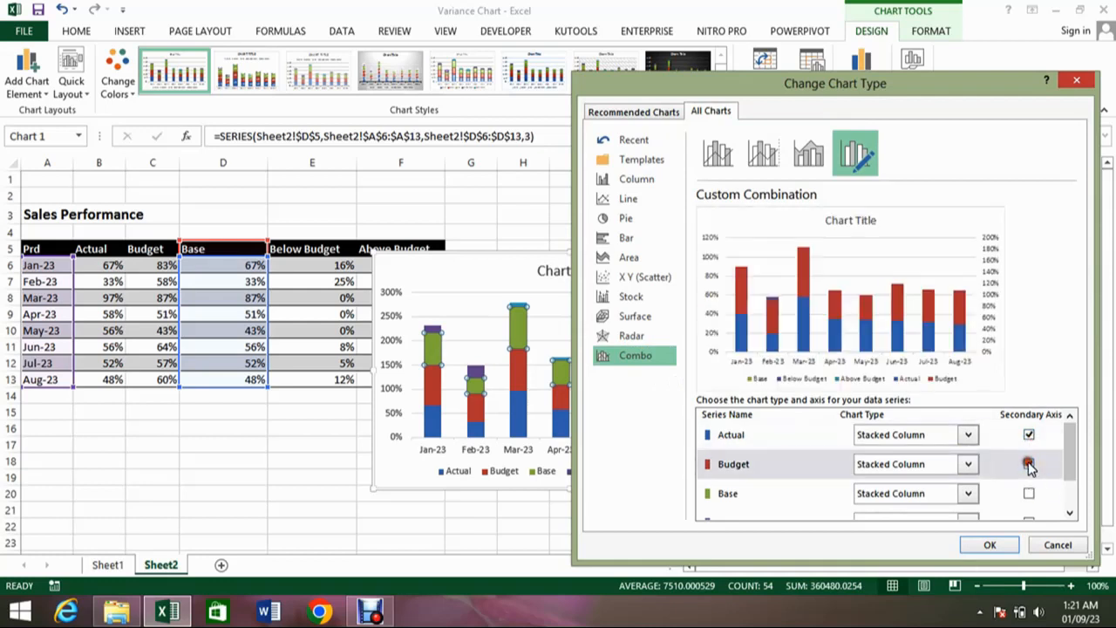
Set the Actual and Budget series to Clustered Column, leave the other series as Stacked Column, and apply the combo chart.
left_click(968, 434)
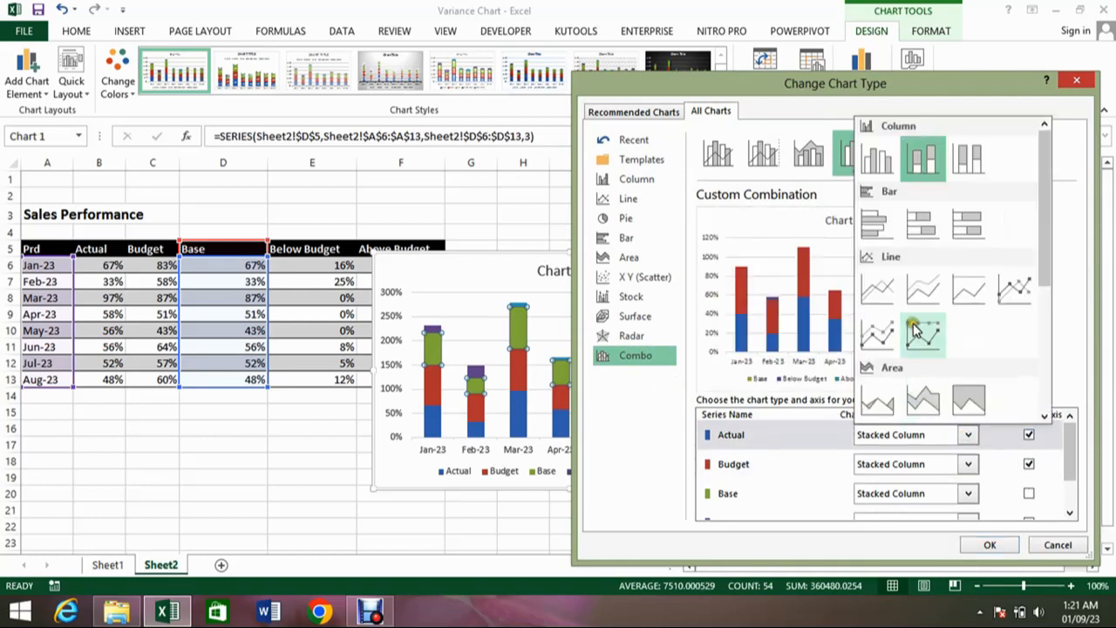
left_click(877, 158)
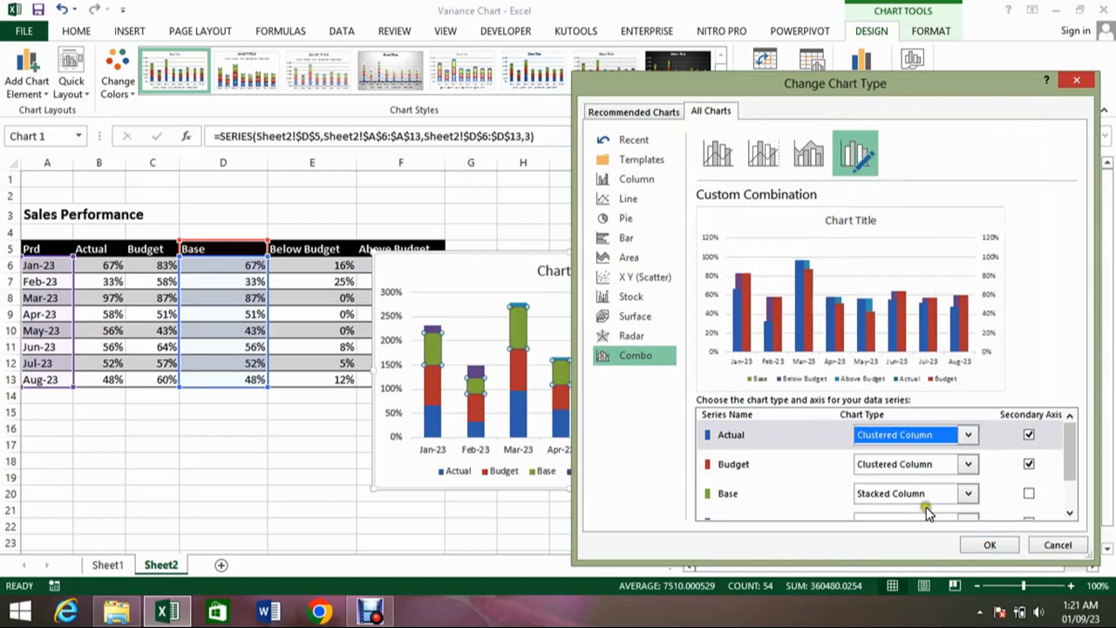
left_click(931, 468)
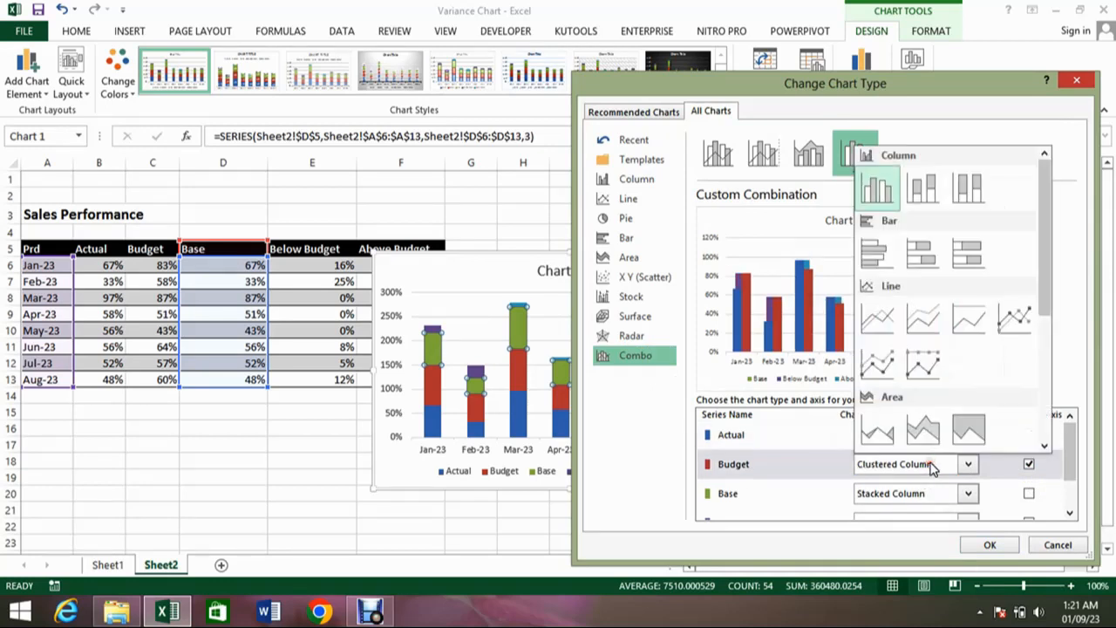
left_click(879, 193)
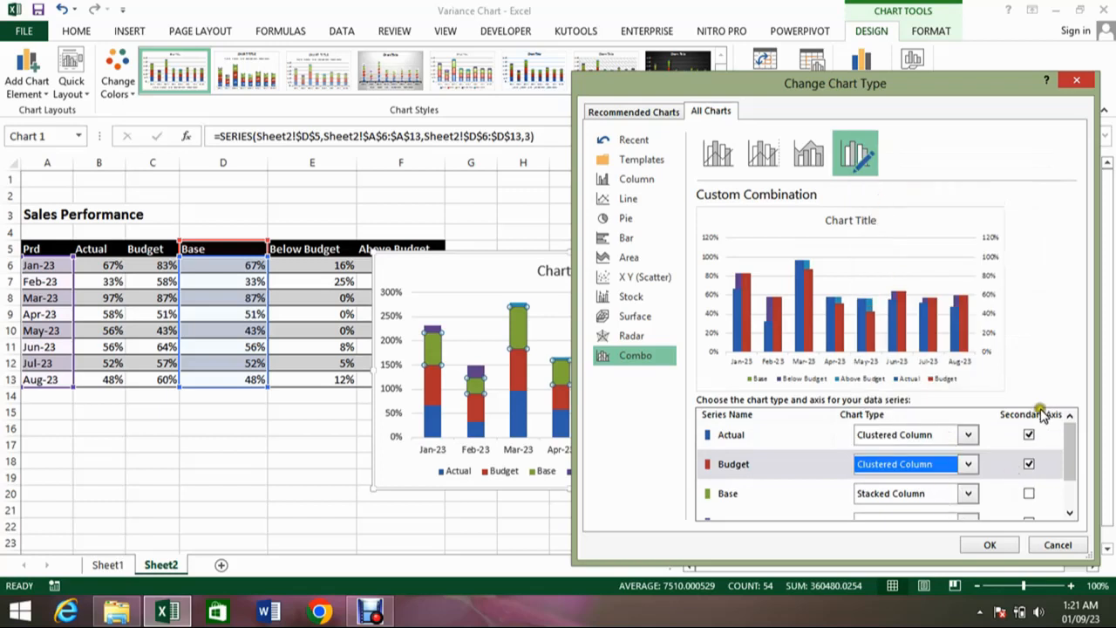
left_click_drag(1072, 458, 1073, 509)
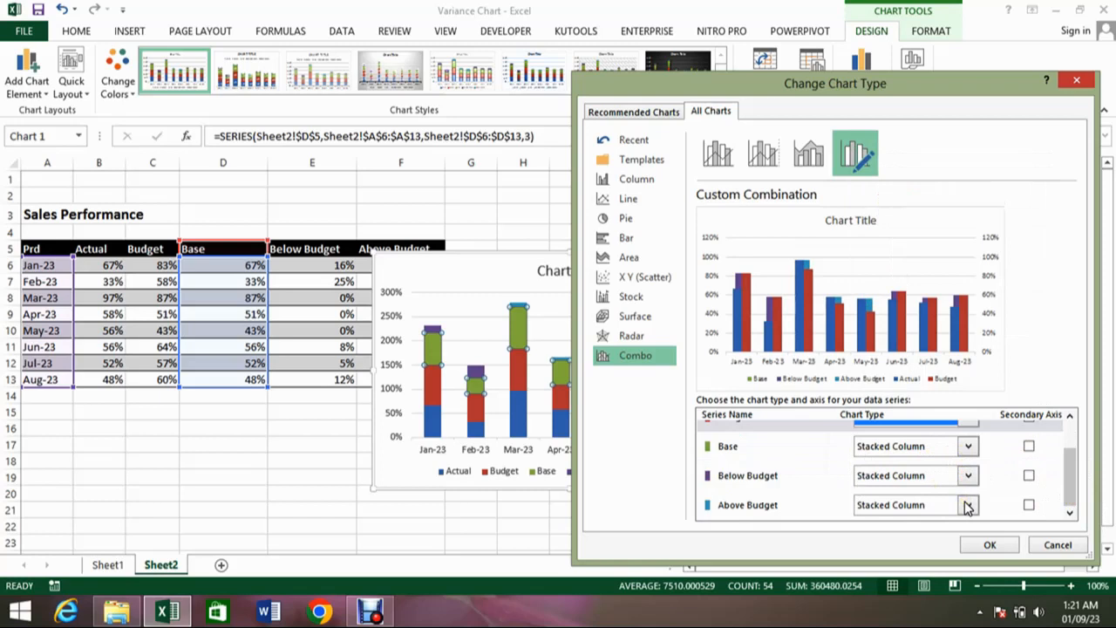
left_click(986, 547)
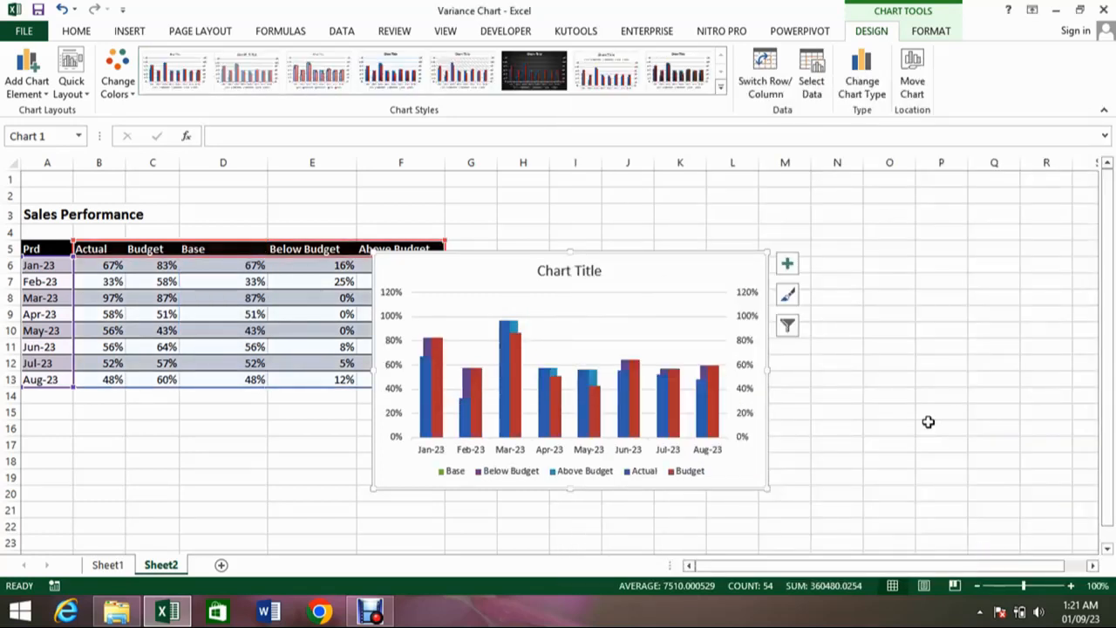
Delete the gridlines, the chart title and both vertical axes from the chart.
left_click(515, 388)
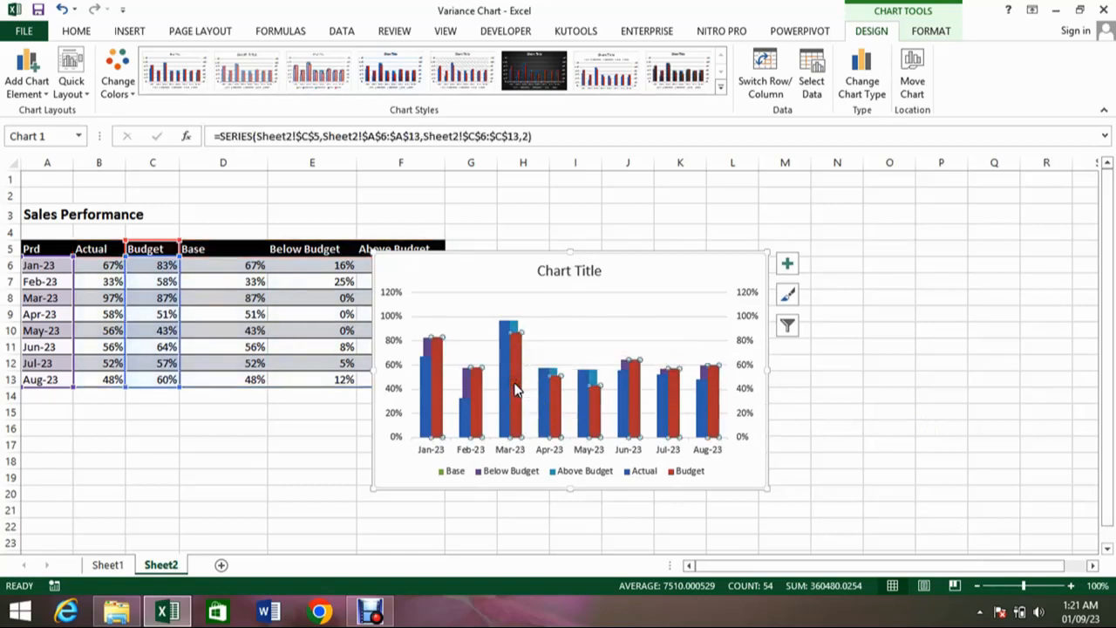
left_click(588, 316)
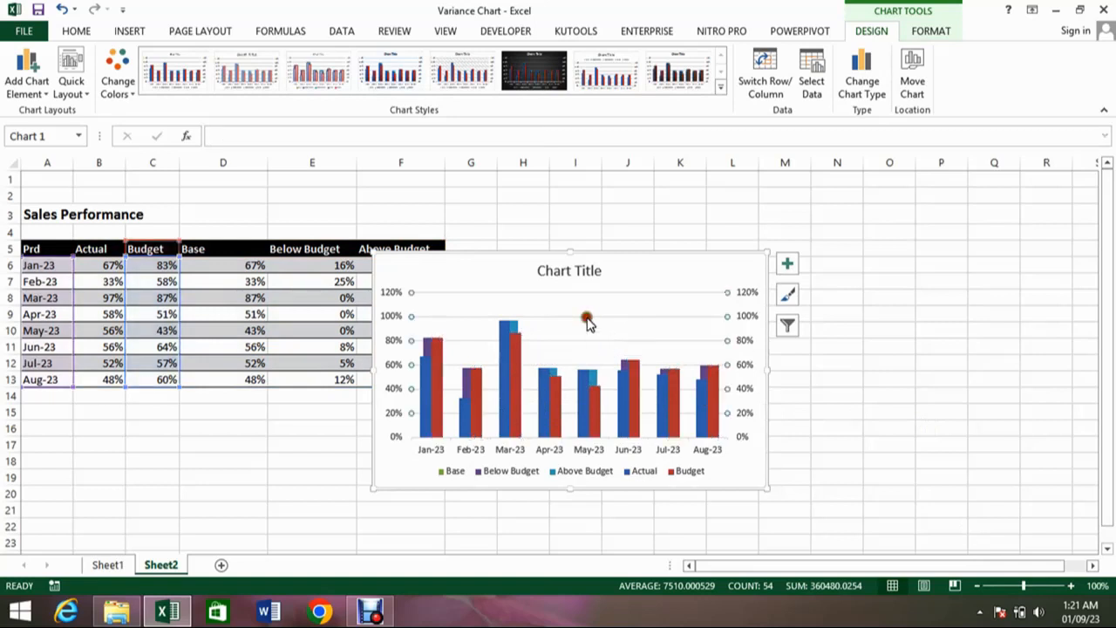
key("Delete")
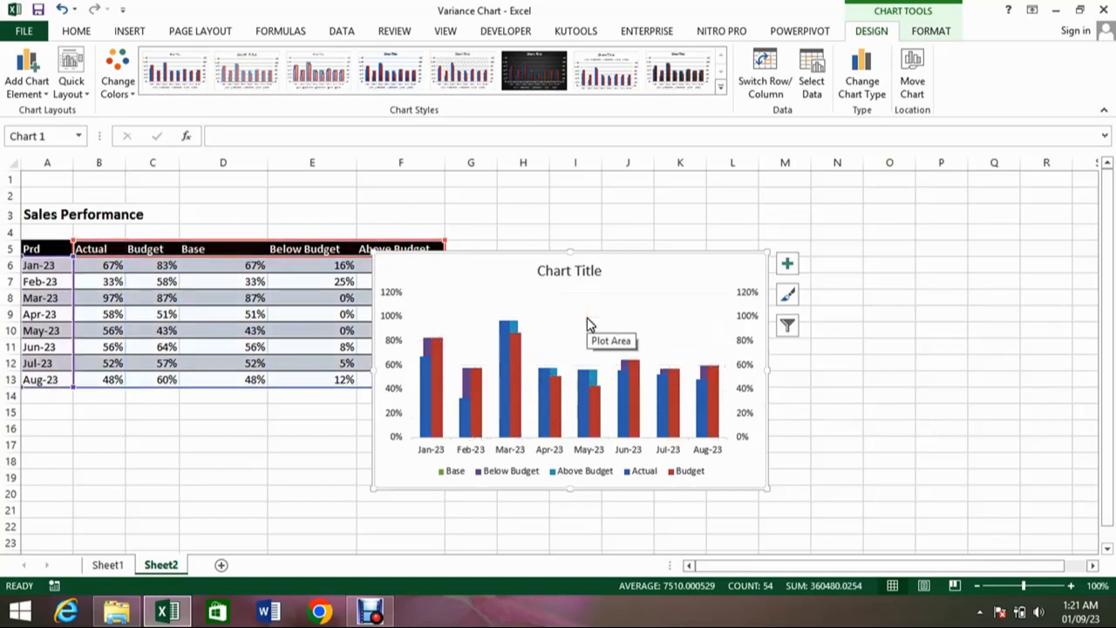
key("Delete")
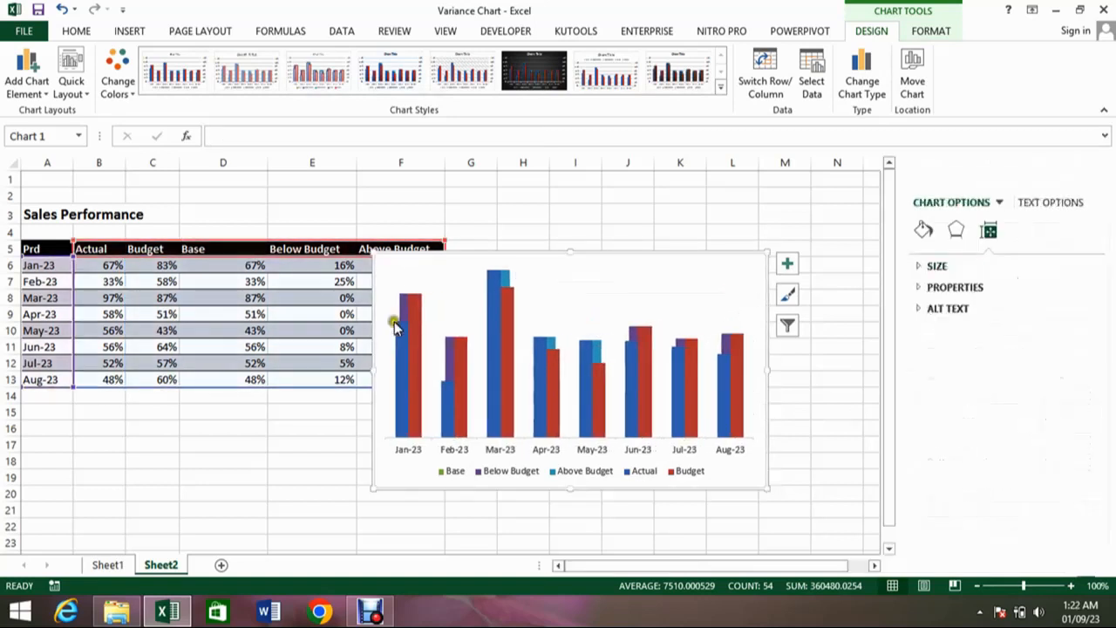
Give the Budget series a linear gradient fill and remove its middle gradient stops, keeping only the first and last.
left_click(417, 373)
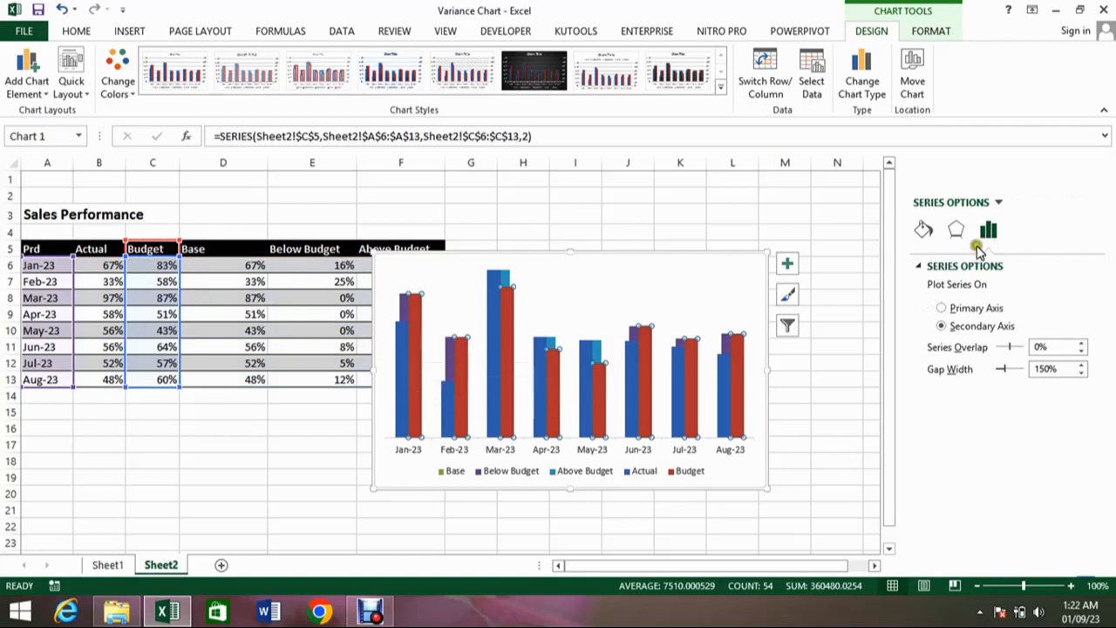
left_click(924, 230)
left_click(925, 266)
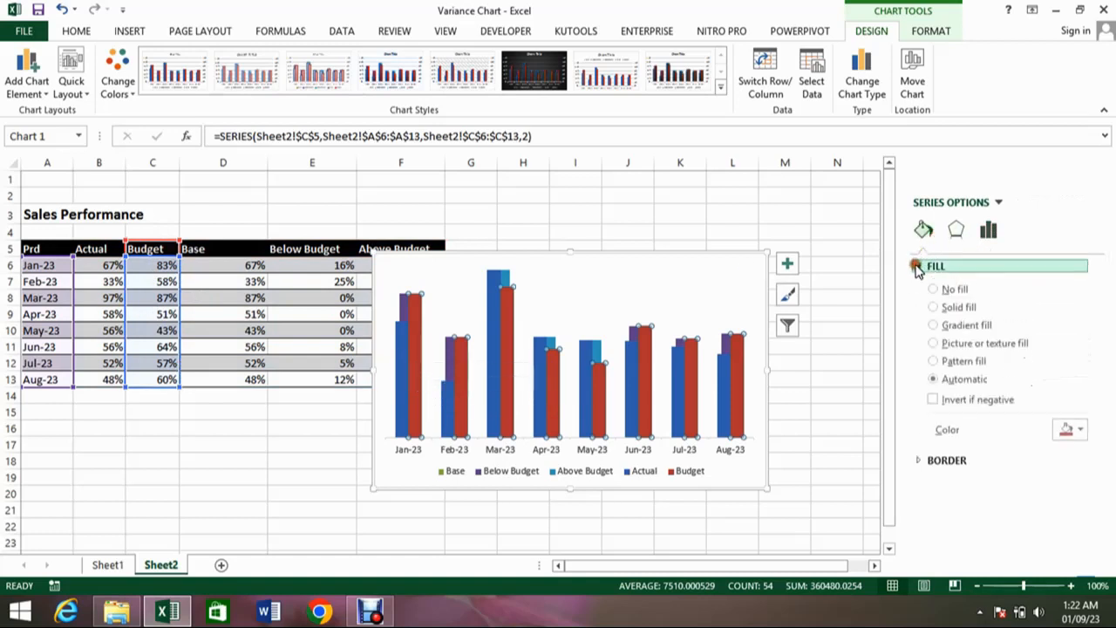
left_click(935, 326)
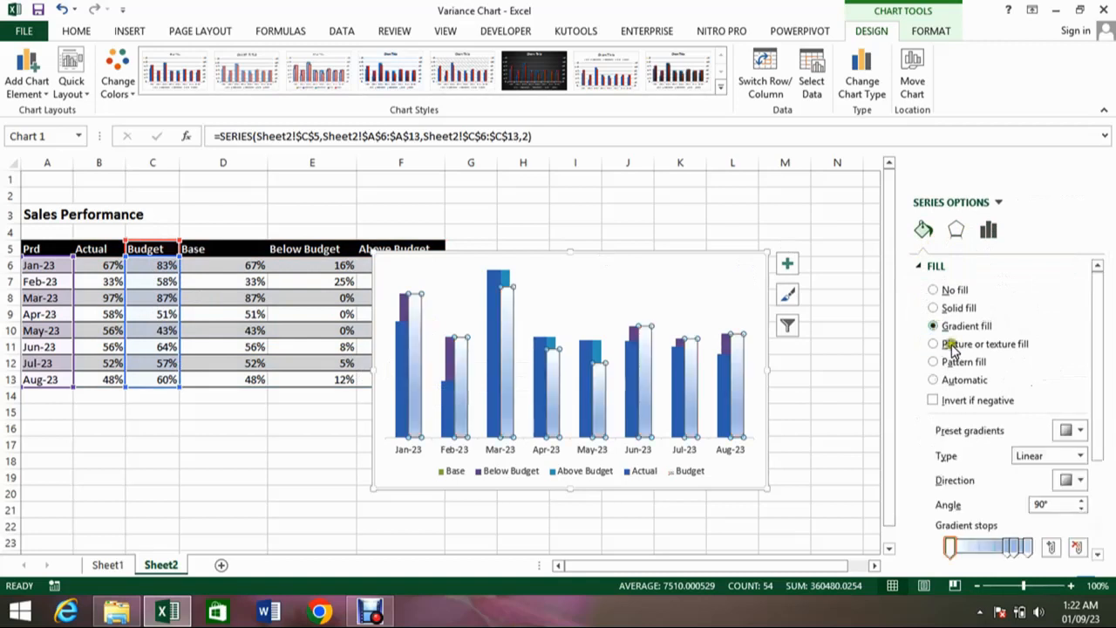
left_click_drag(1100, 368, 1104, 424)
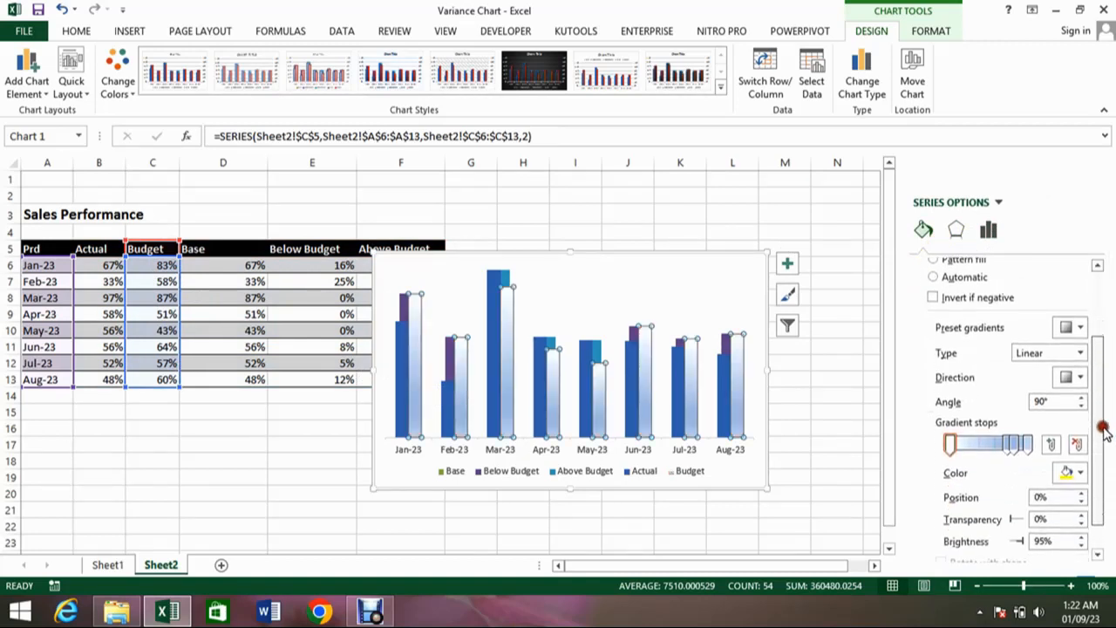
left_click(1014, 443)
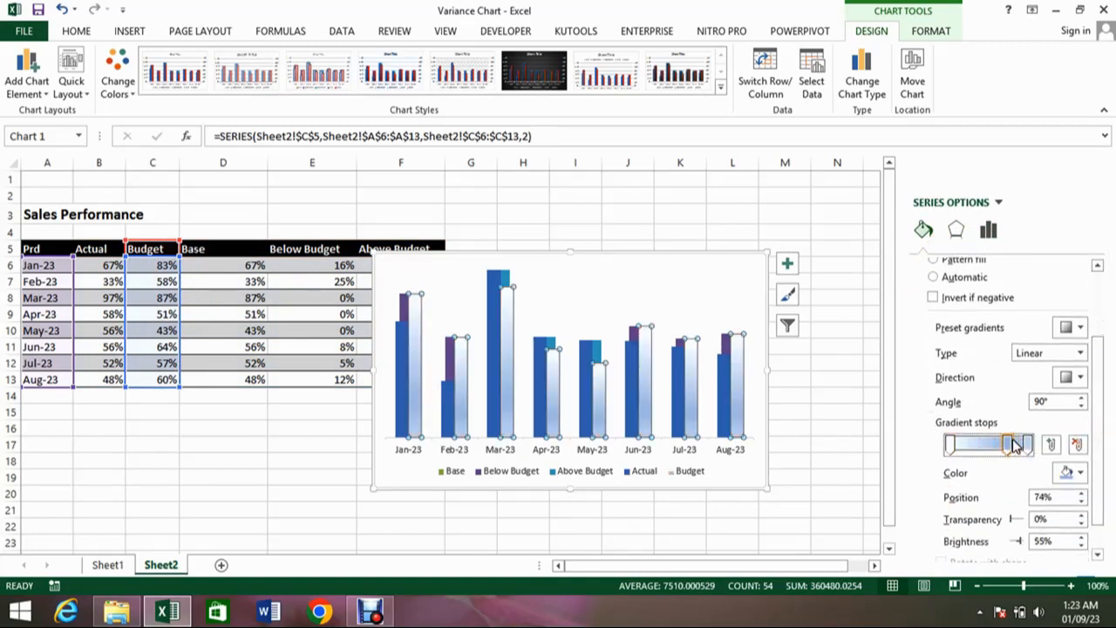
key("Delete")
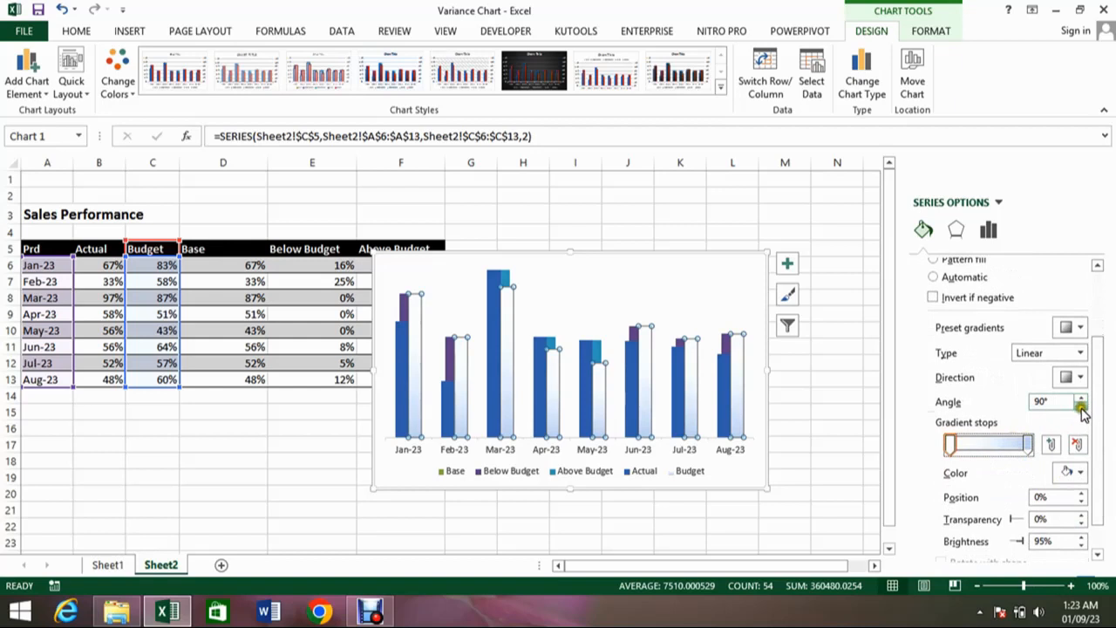
Colour the Budget gradient's 0% stop dark blue and its 100% stop red.
left_click(1072, 472)
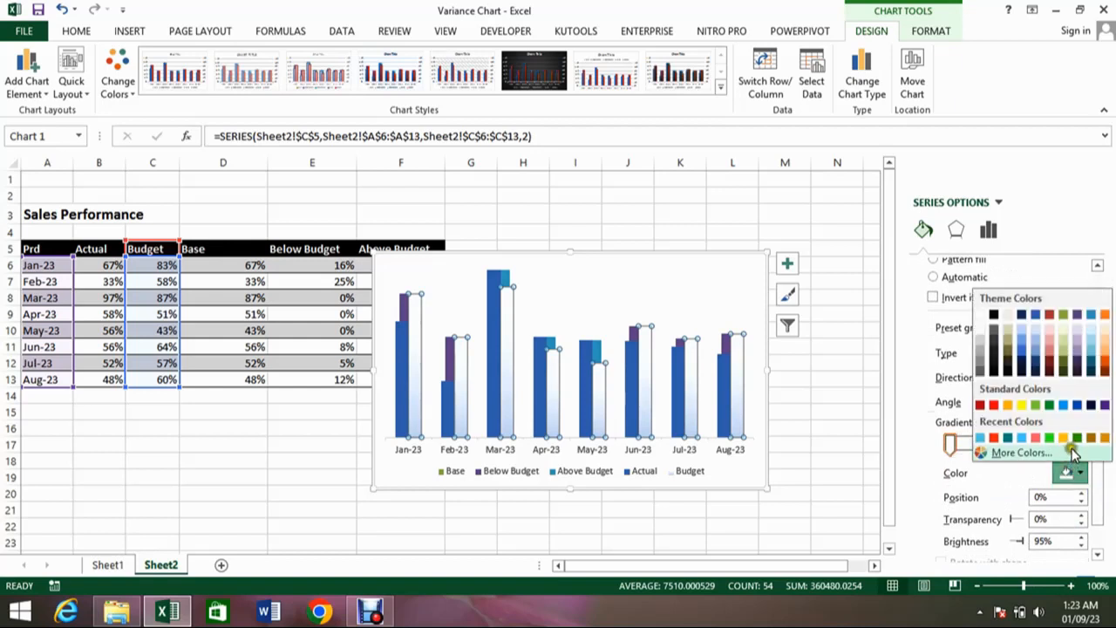
left_click(1090, 407)
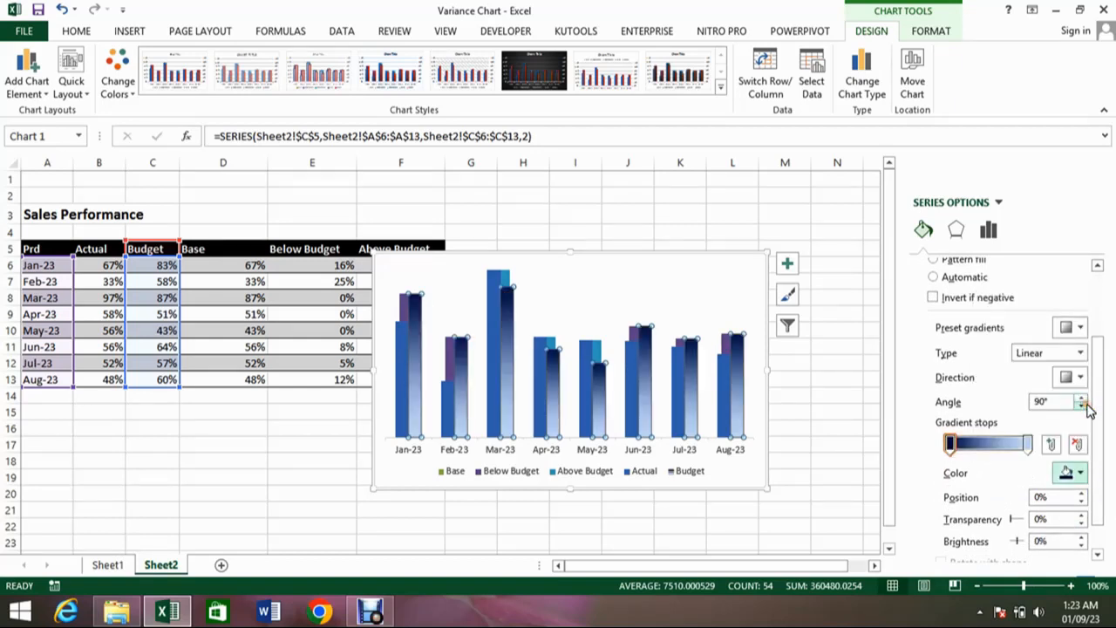
left_click(1028, 444)
left_click(1082, 471)
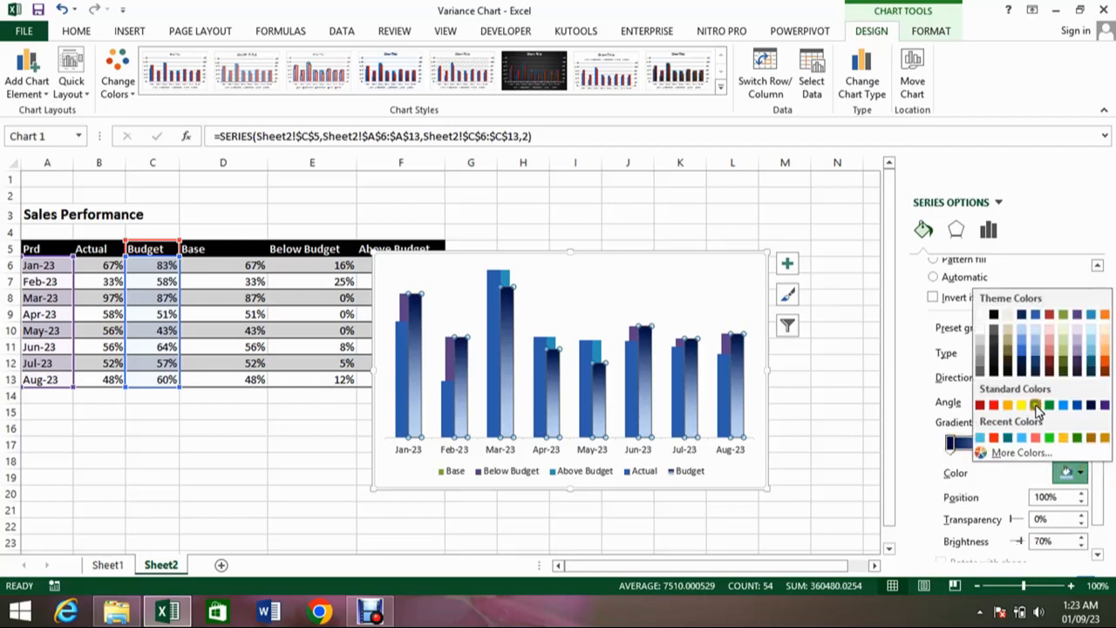
left_click(993, 407)
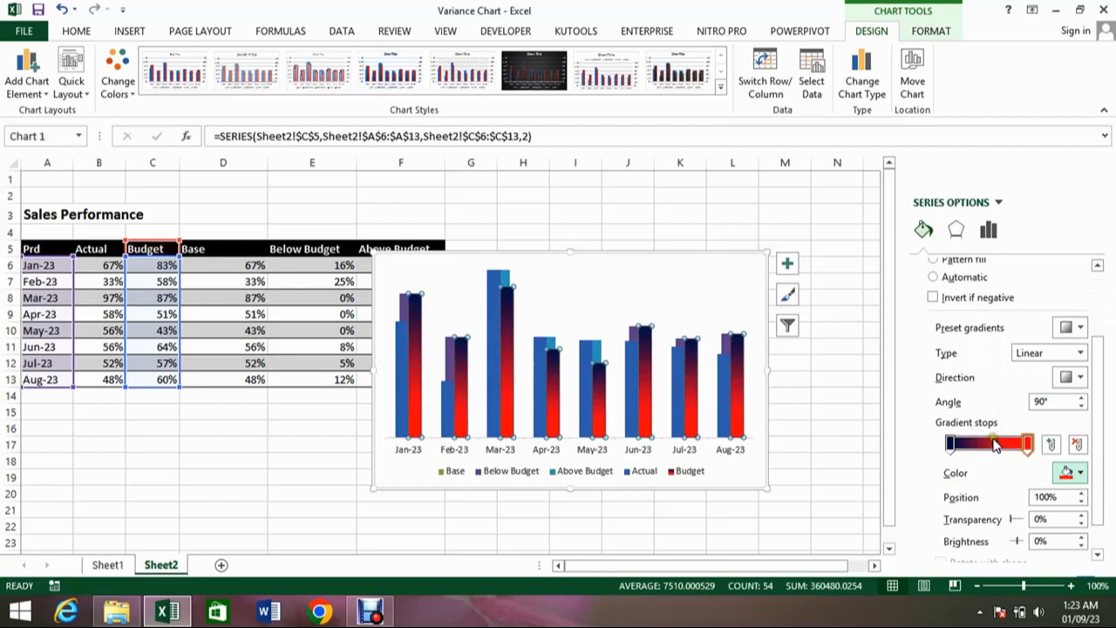
Give the Actual series a gradient fill from dark grey (black at 35% brightness) at 0% to yellow at 100%.
left_click(721, 379)
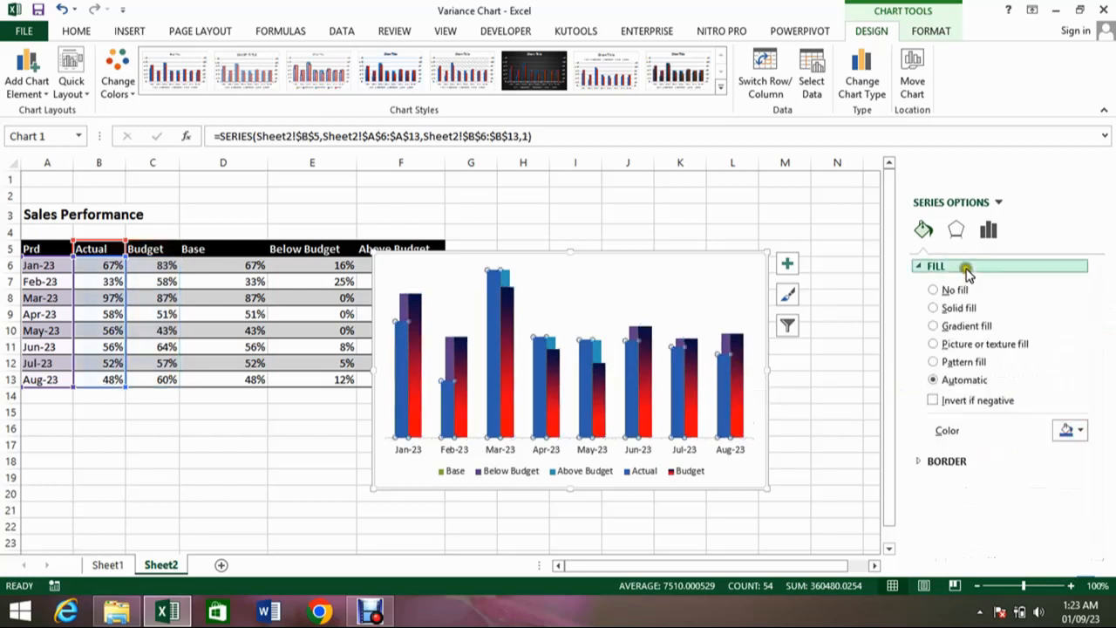
left_click(940, 328)
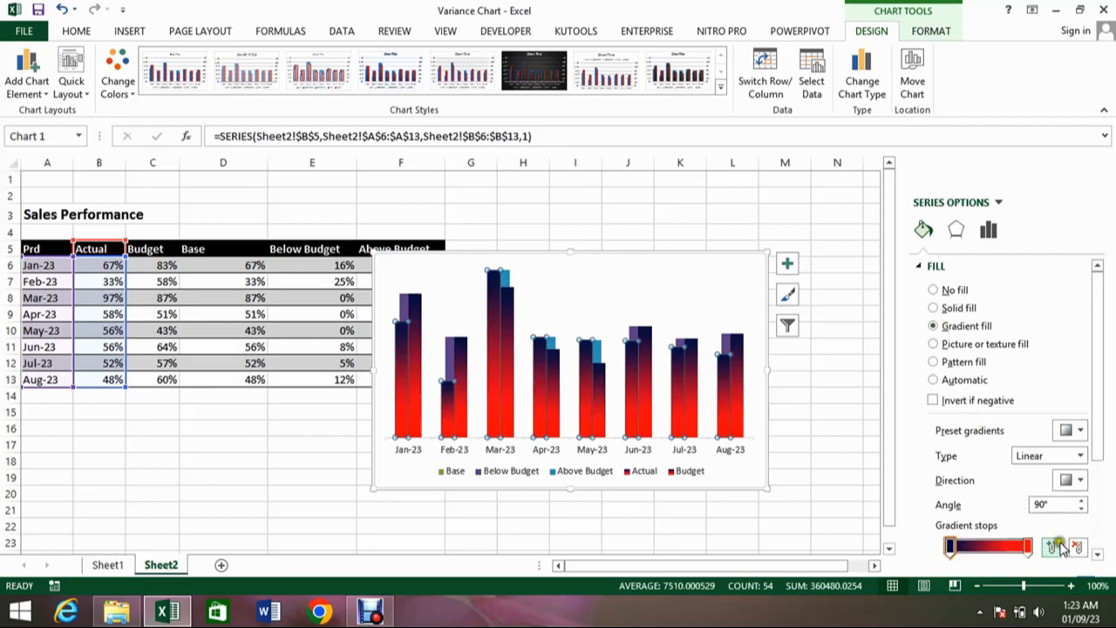
left_click_drag(1090, 427, 1096, 488)
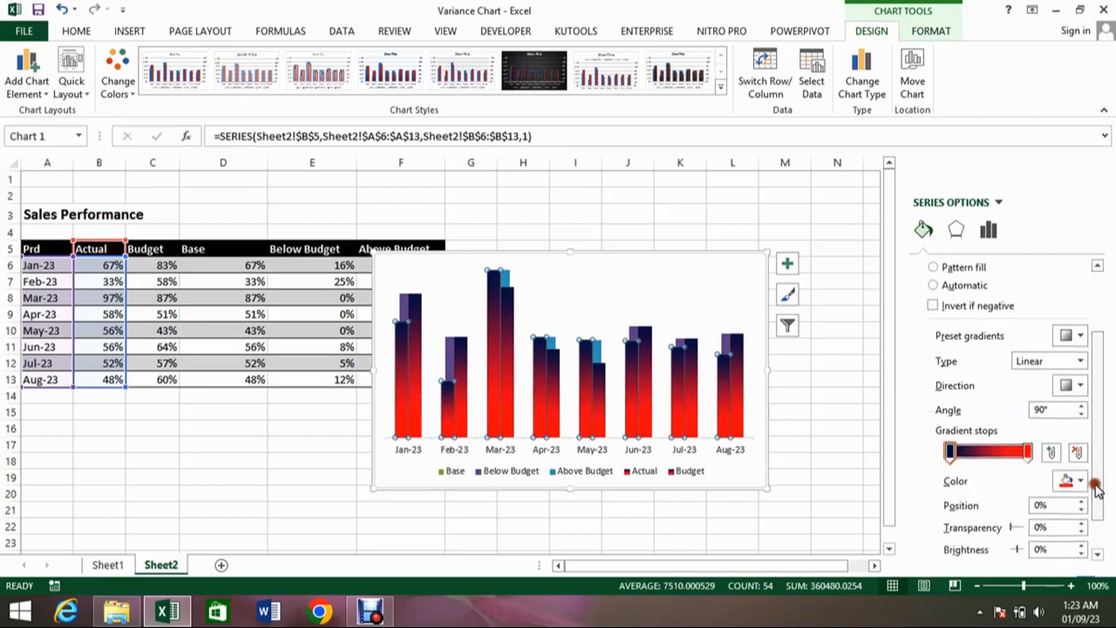
left_click(1081, 481)
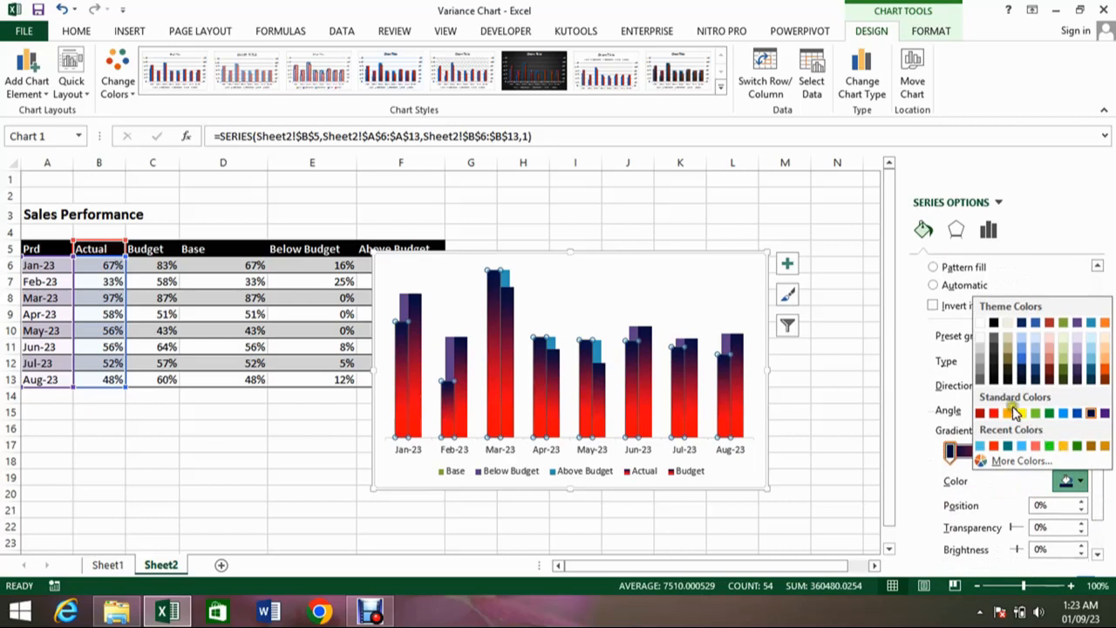
left_click(994, 352)
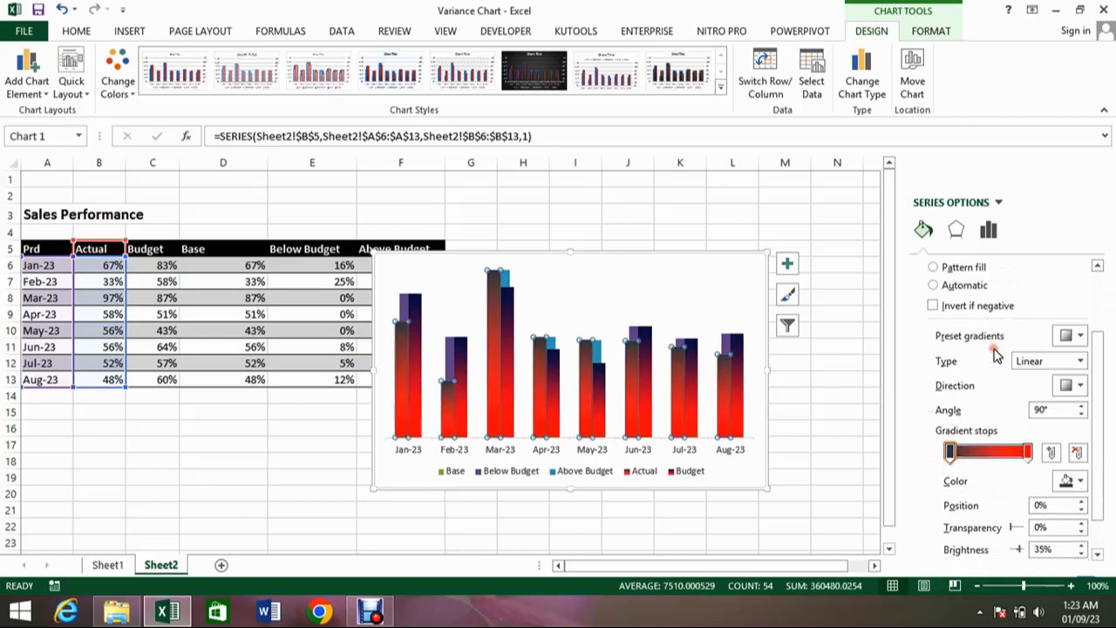
left_click(1030, 451)
left_click(1069, 481)
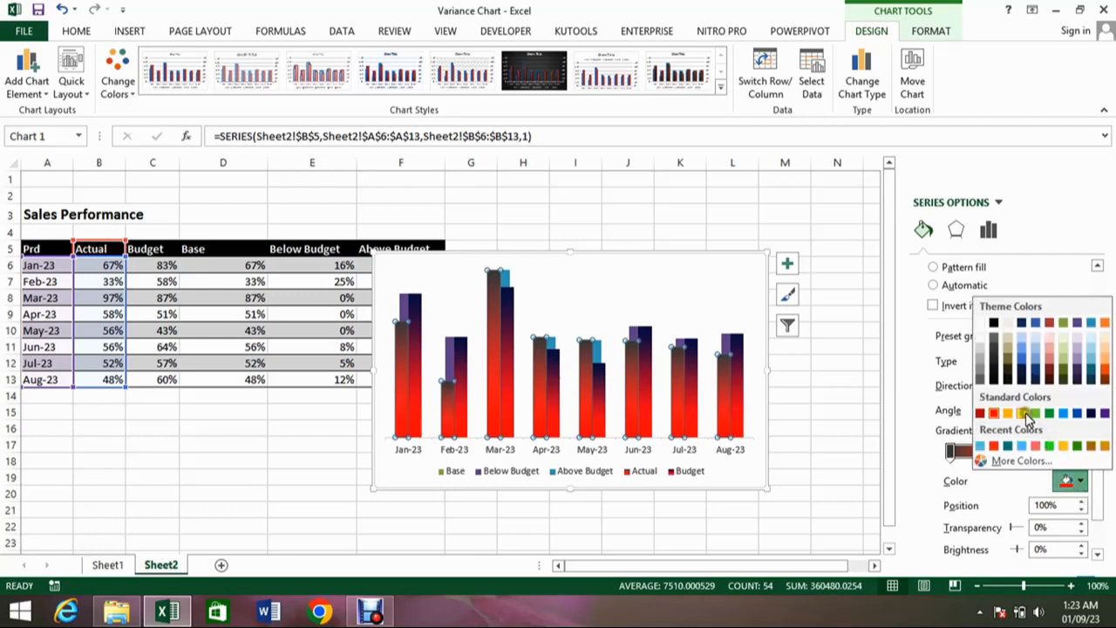
left_click(1028, 413)
Change the Actual gradient's 0% stop to plain black at 0% brightness.
left_click(951, 451)
left_click(1082, 482)
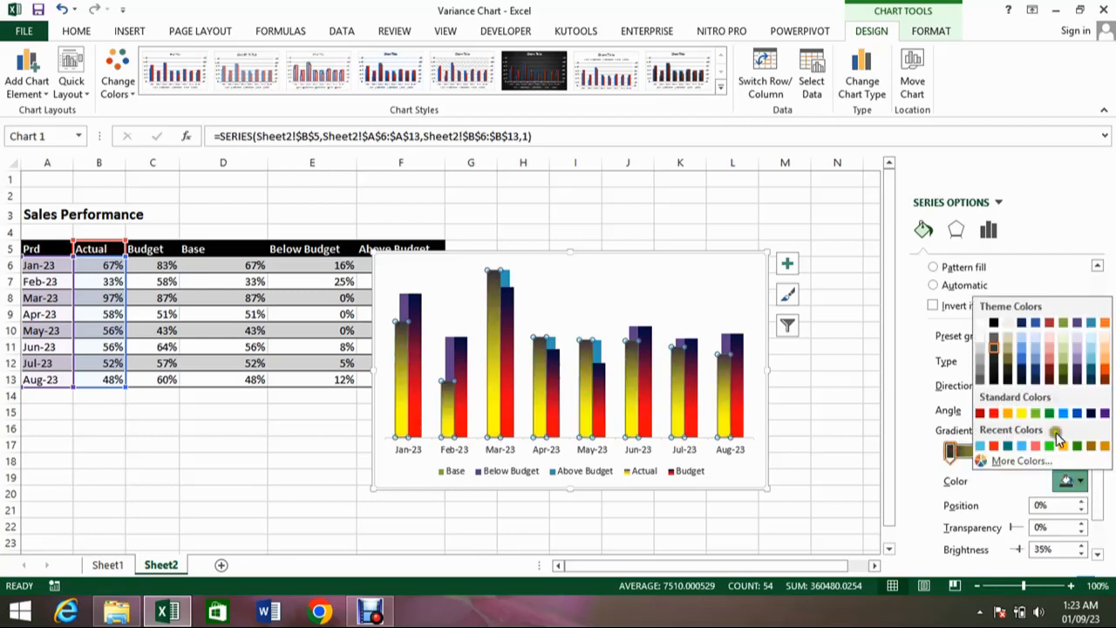
left_click(994, 325)
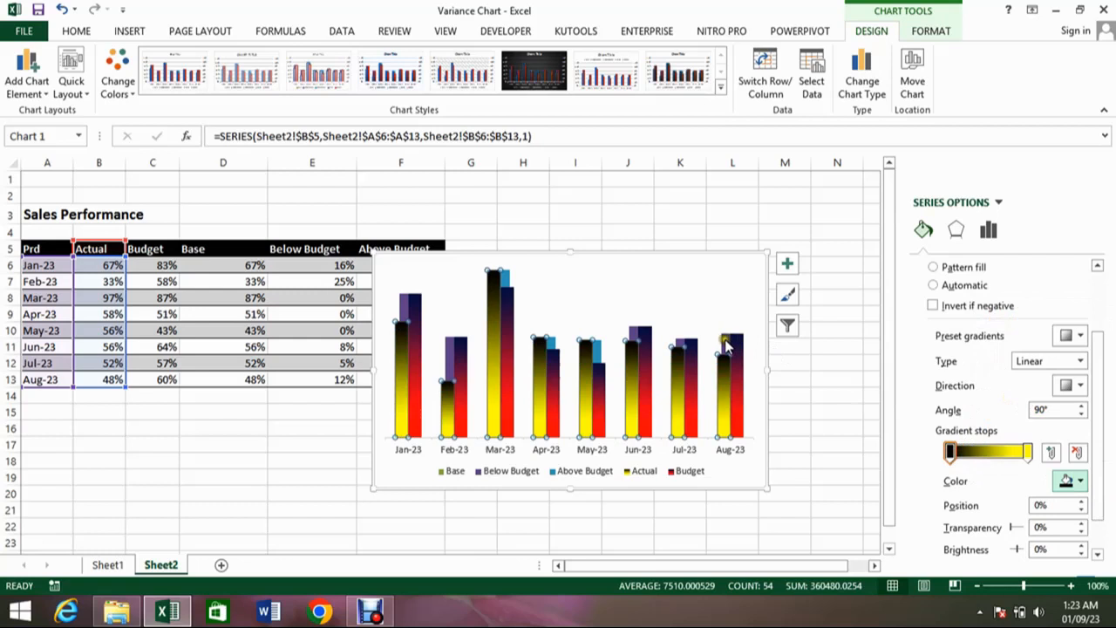
Give the Below Budget series a solid fill, trying standard red and settling on the recently used light red.
left_click(726, 345)
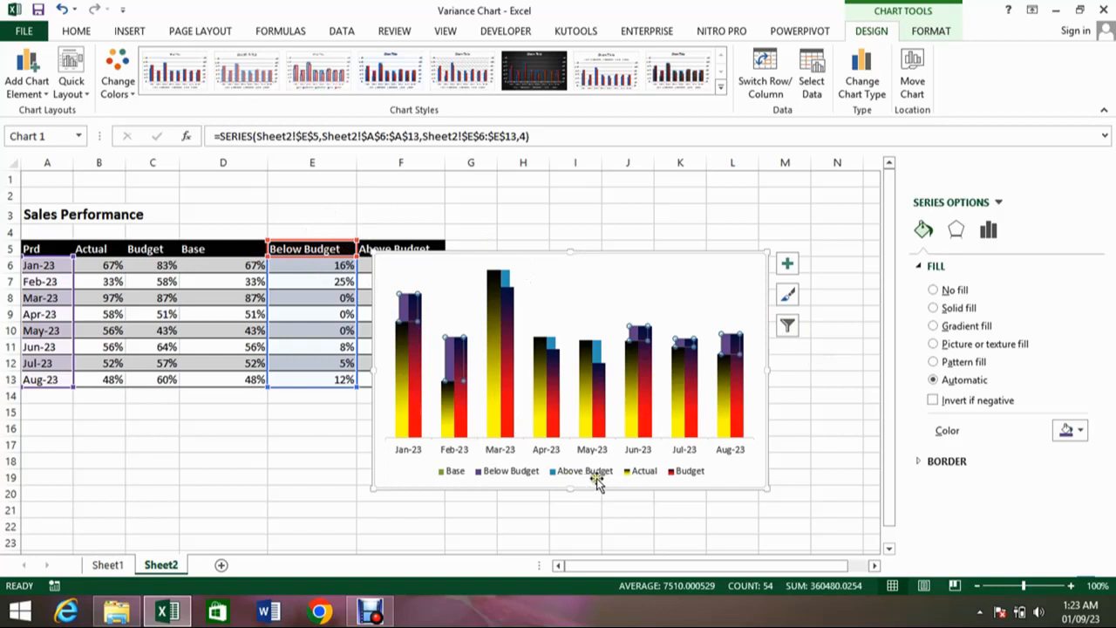
left_click(512, 474)
left_click(506, 476)
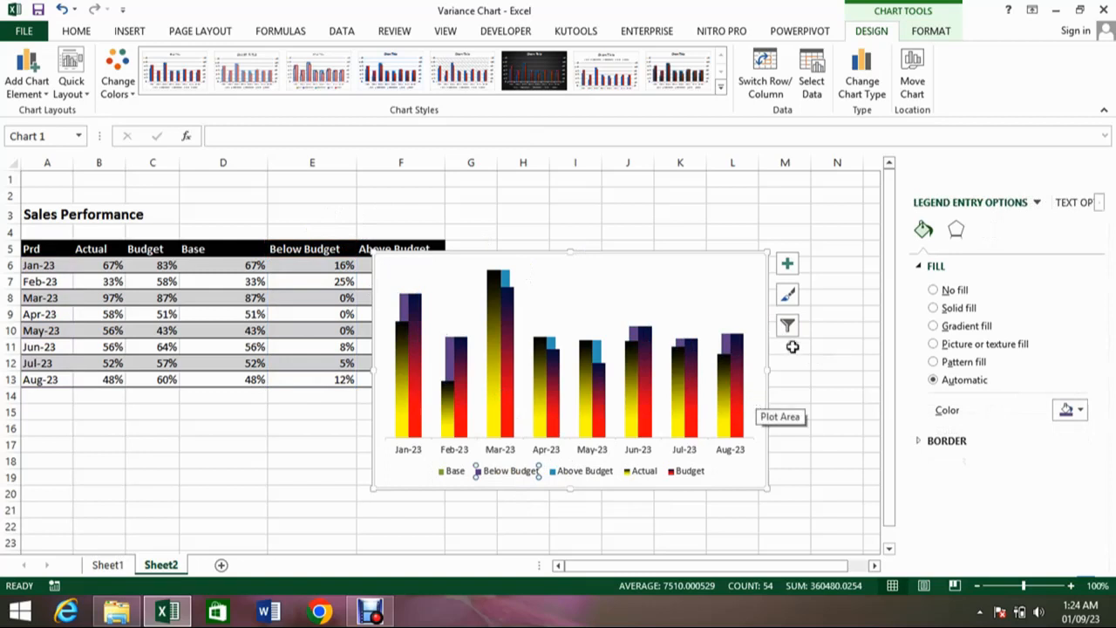
left_click(946, 311)
left_click(1074, 411)
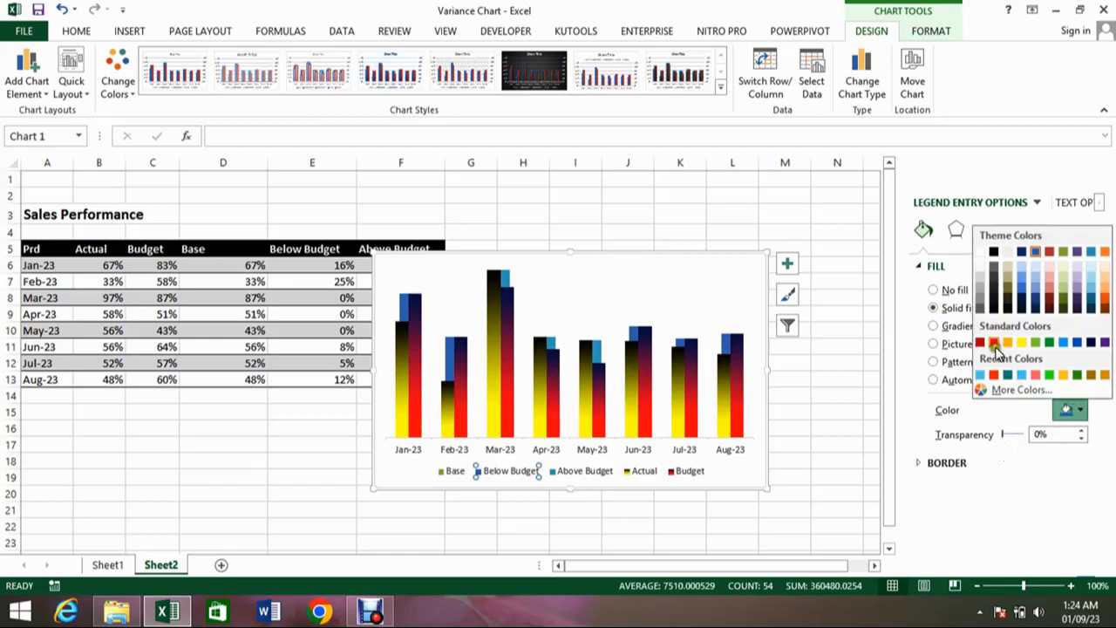
left_click(994, 343)
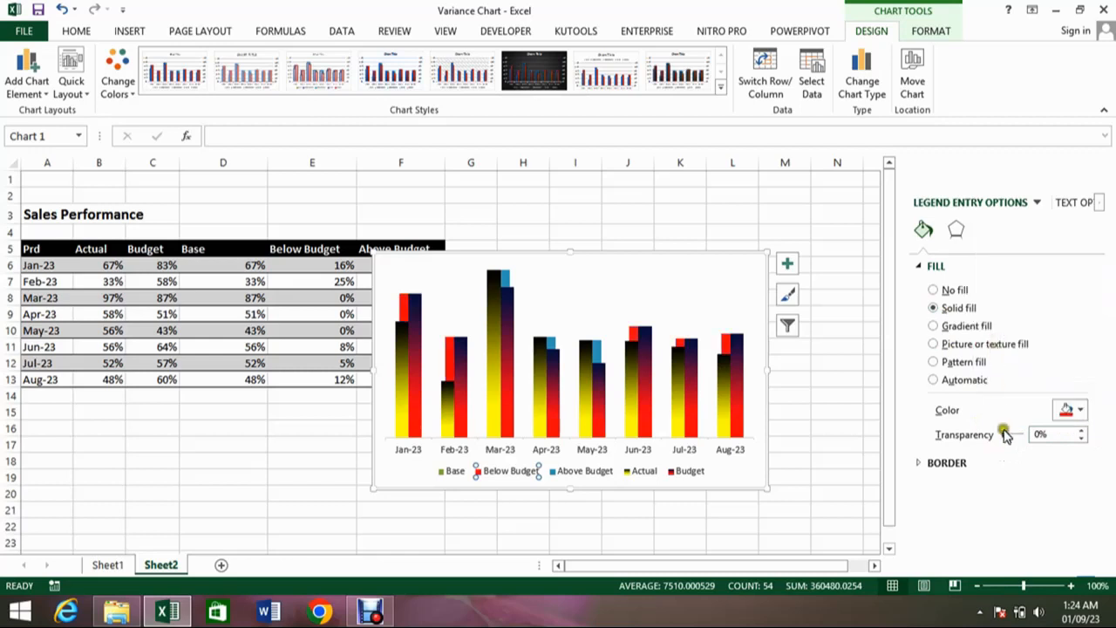
left_click(1077, 410)
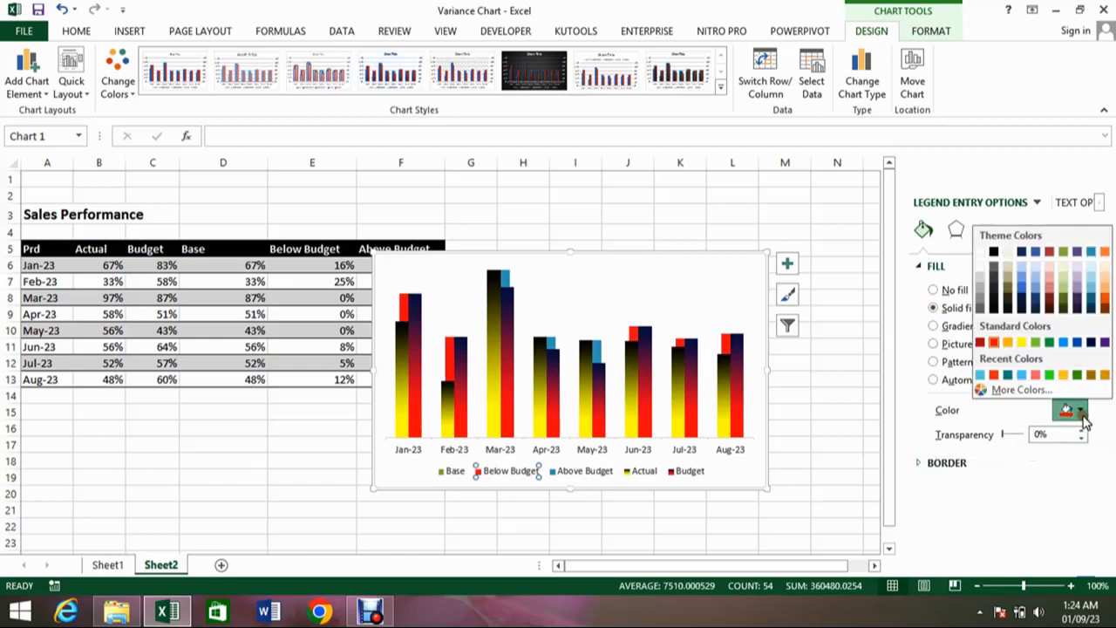
left_click(1036, 374)
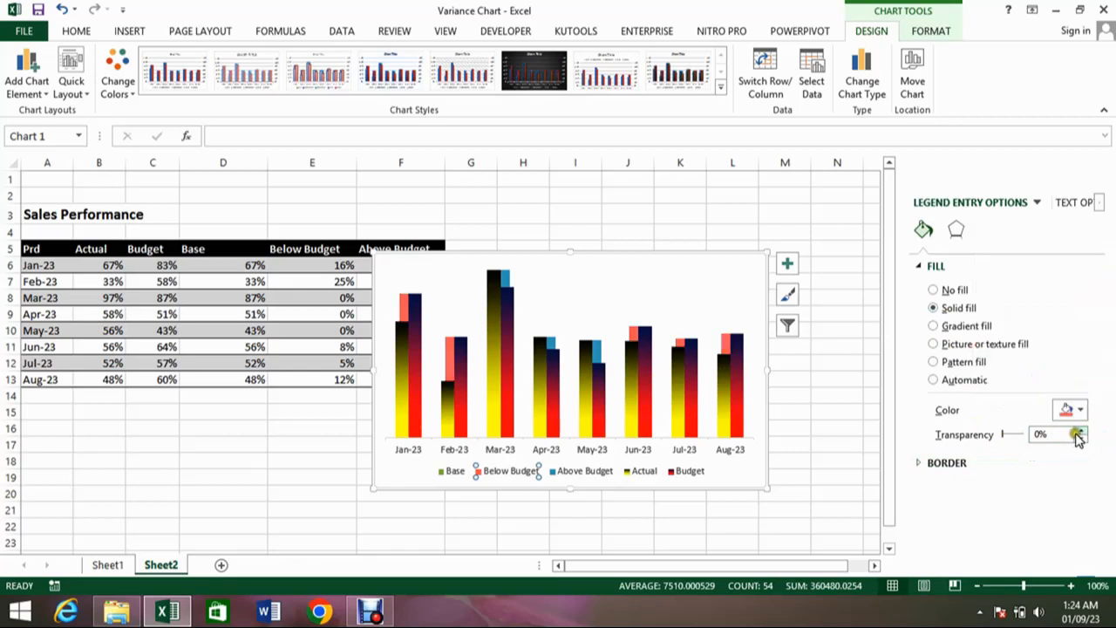
Fill the Above Budget series with the recently used bright green.
left_click(597, 347)
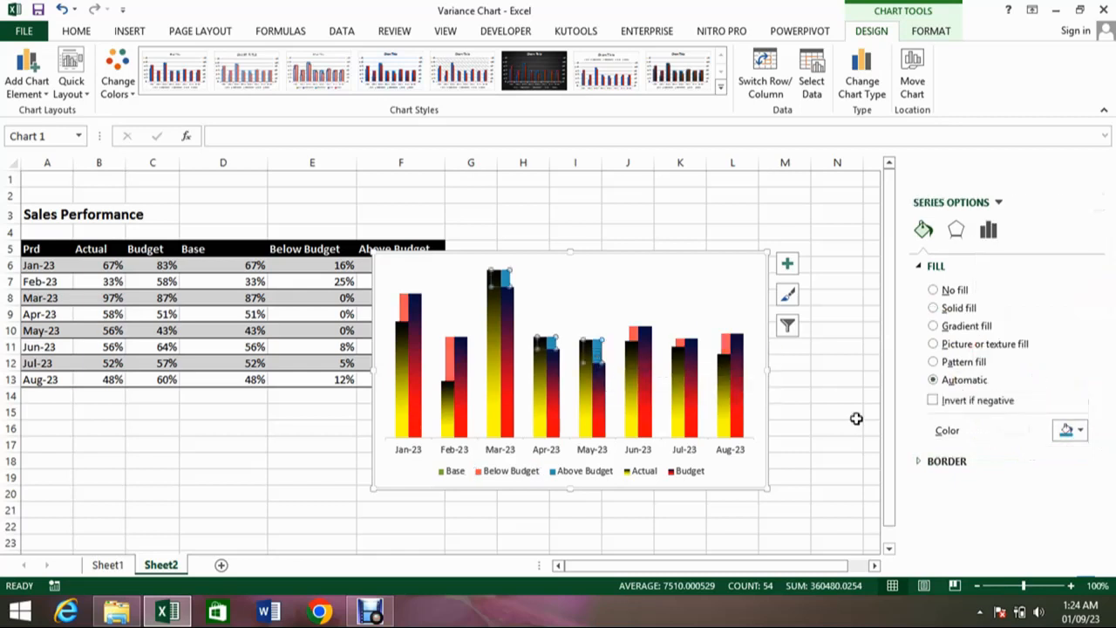
left_click(1070, 429)
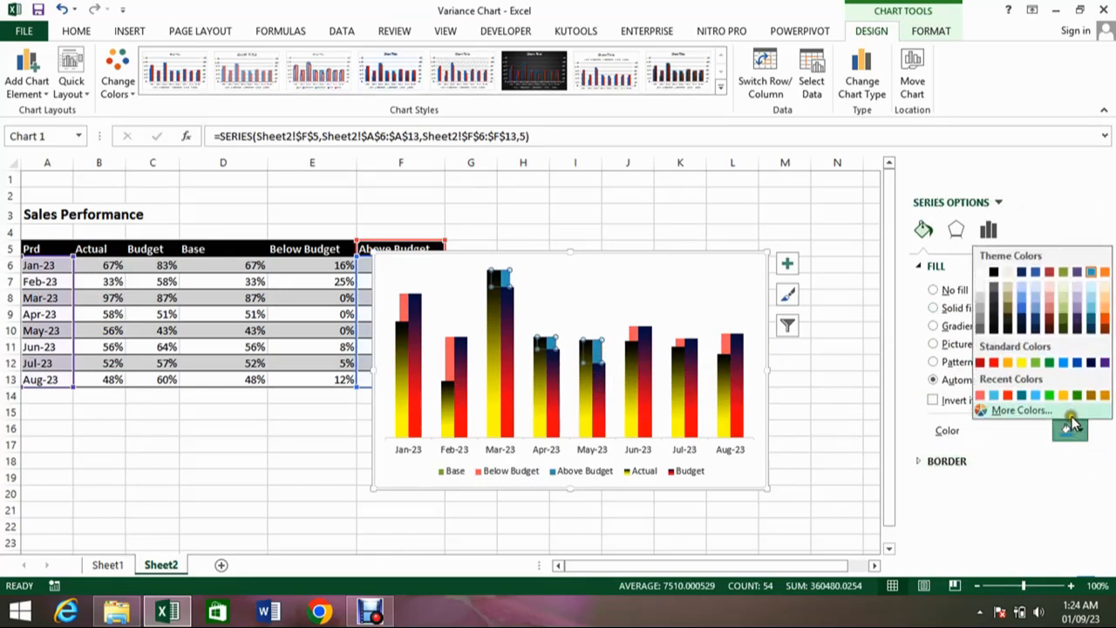
left_click(1051, 396)
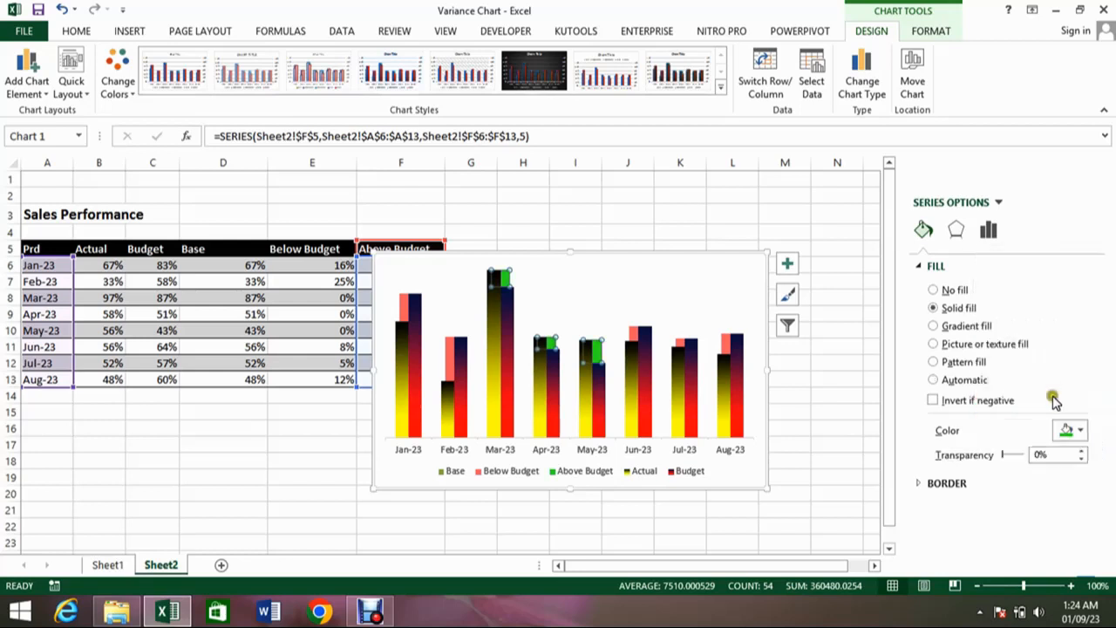
Delete the legend from the chart.
left_click(729, 349)
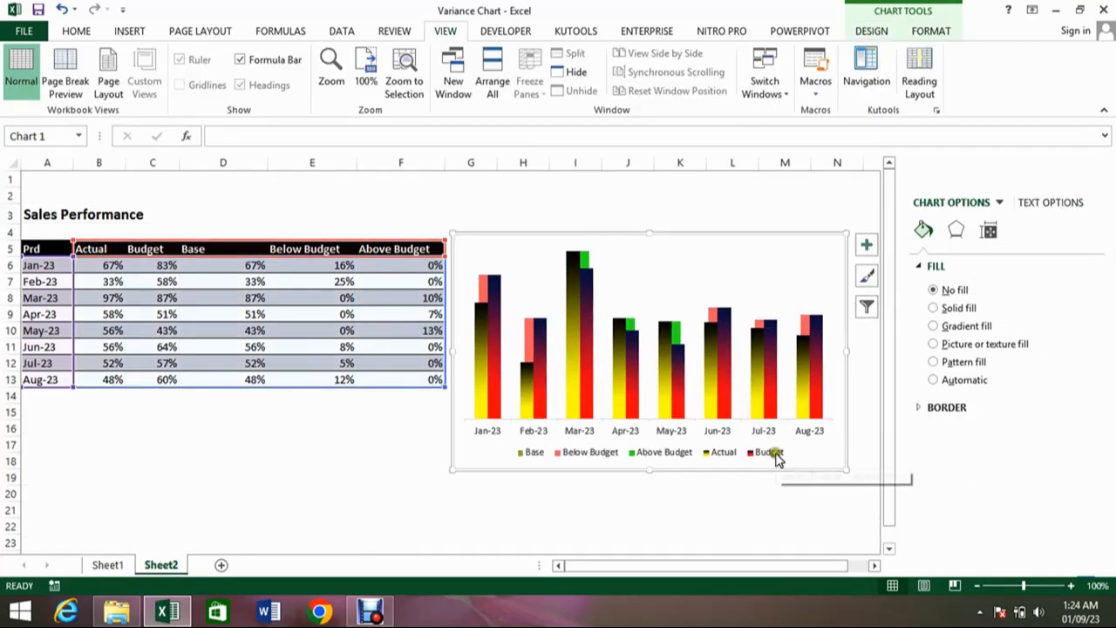
left_click(775, 459)
key("Delete")
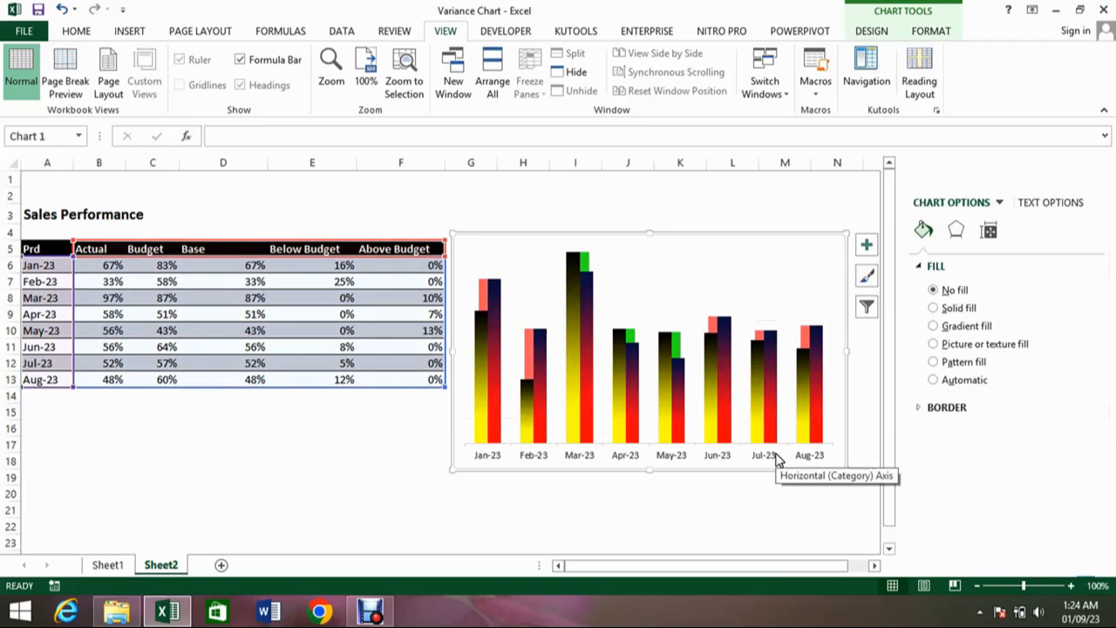
Add data labels to the Budget series at the Inside Base position.
left_click(819, 406)
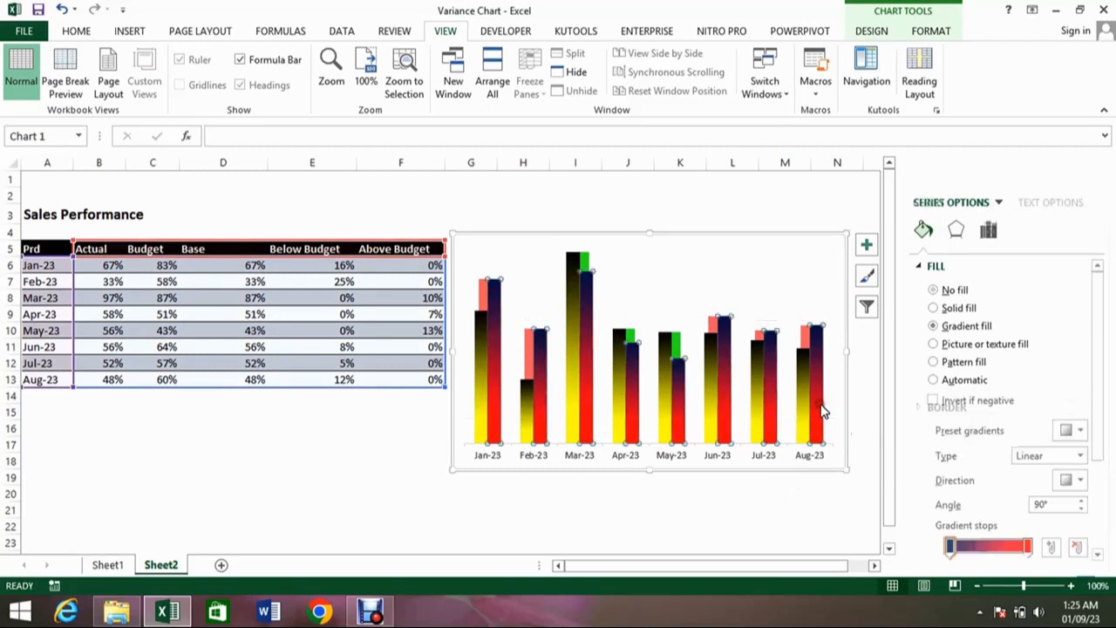
left_click(866, 247)
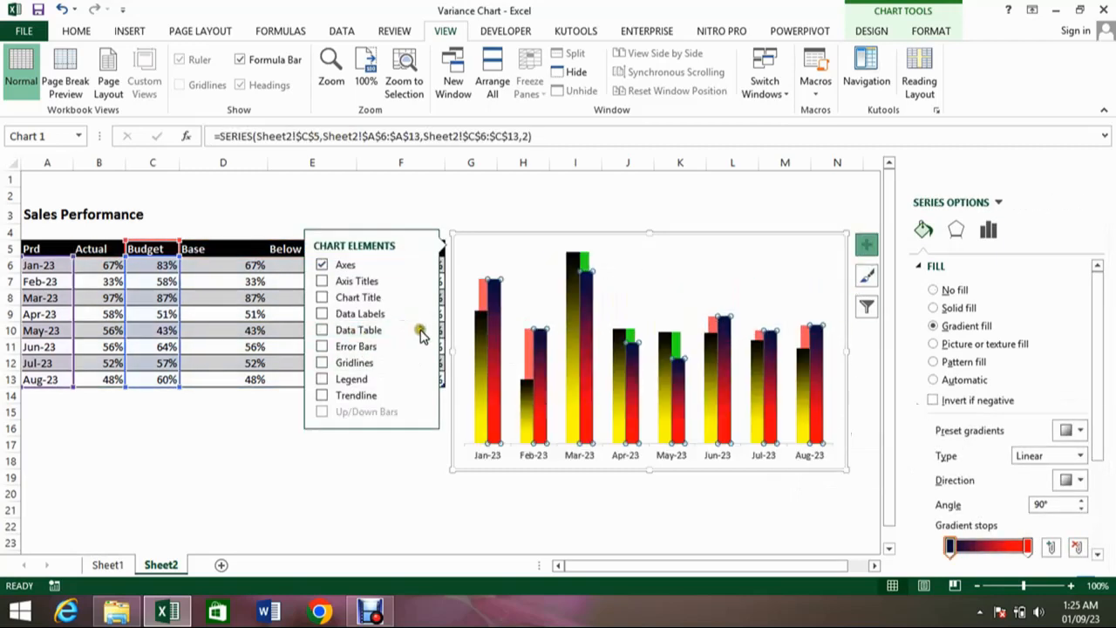
mouse_move(421, 313)
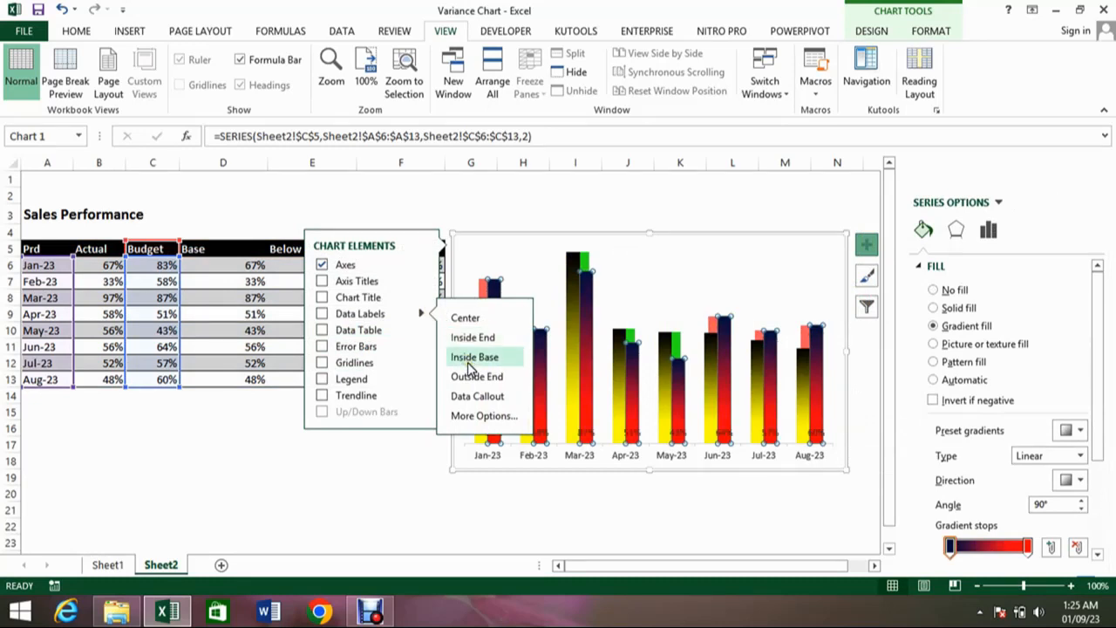
left_click(469, 362)
Set the font colour of the Budget data labels to white.
left_click(75, 30)
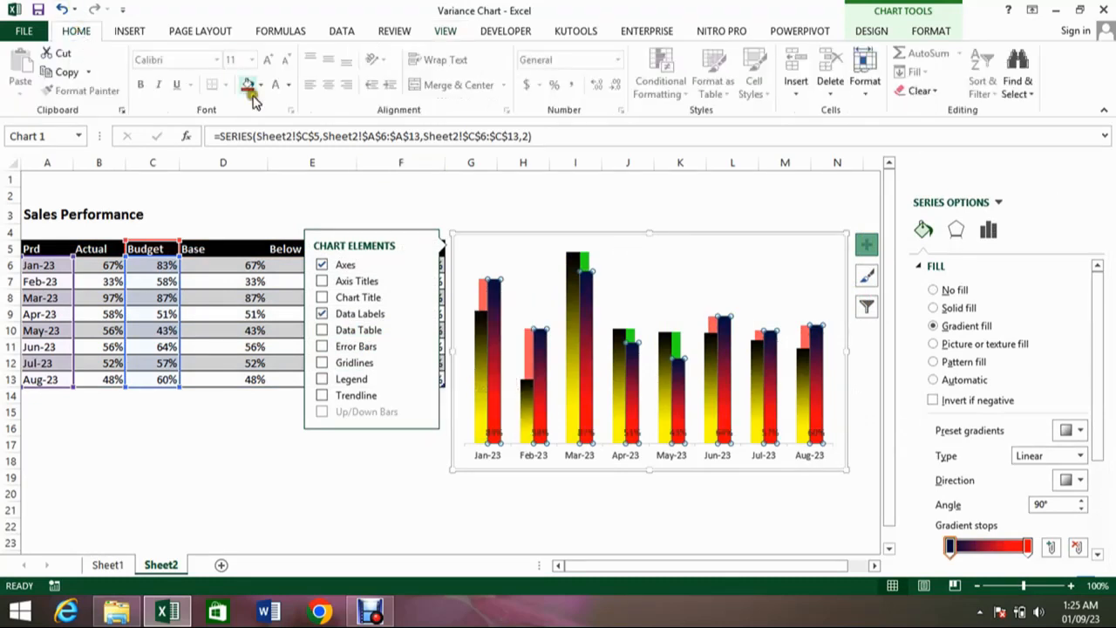
left_click(288, 86)
left_click(289, 87)
left_click(531, 238)
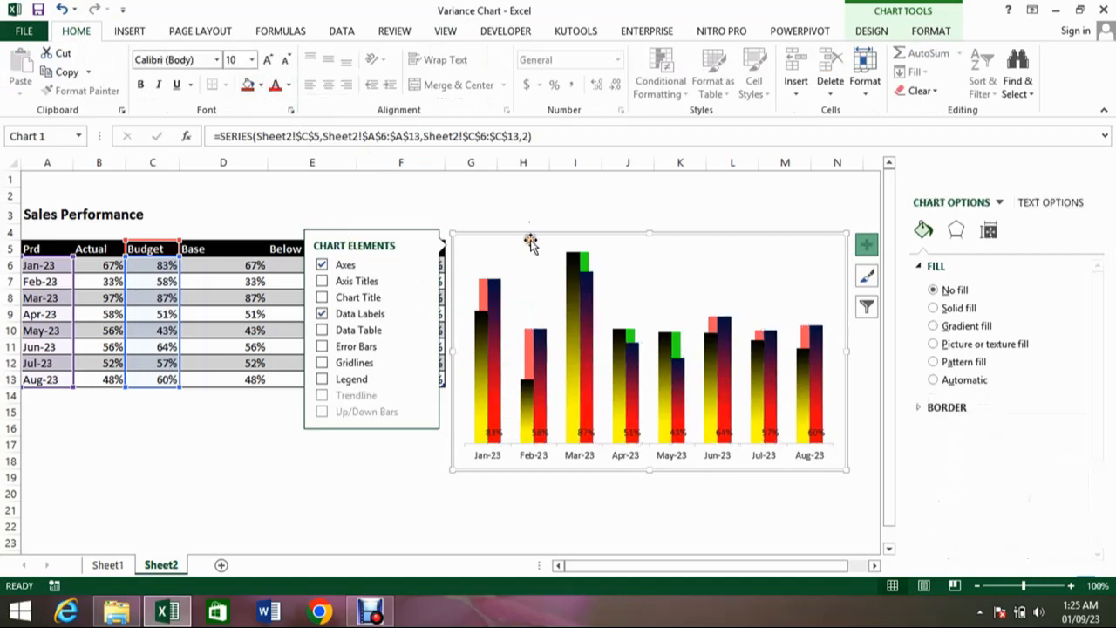
left_click(536, 429)
left_click(431, 509)
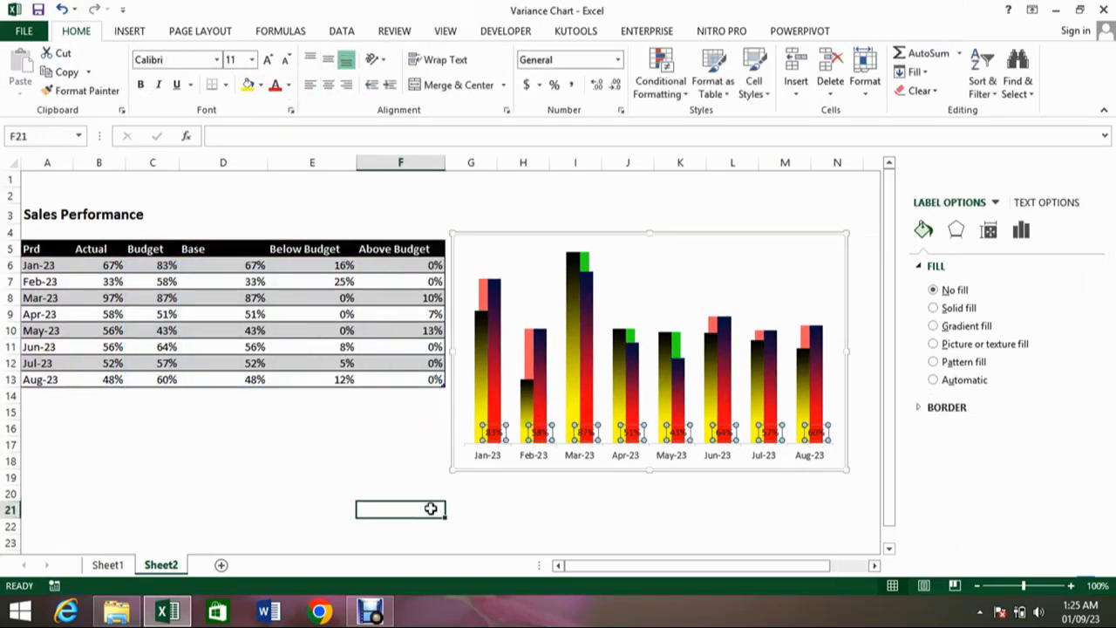
left_click(493, 430)
left_click(289, 85)
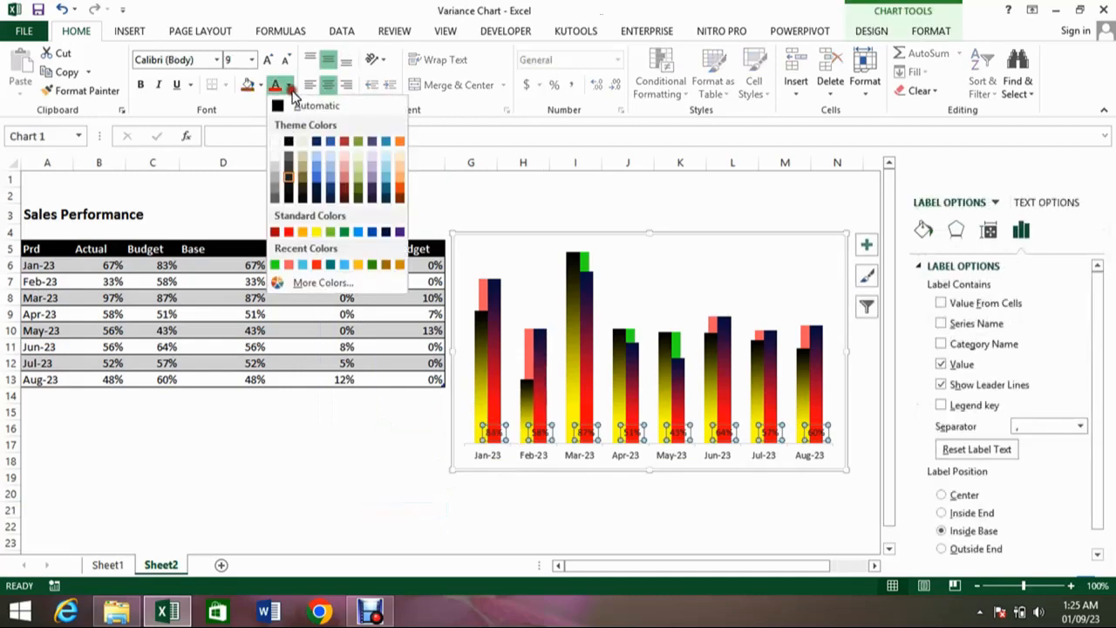
left_click(280, 144)
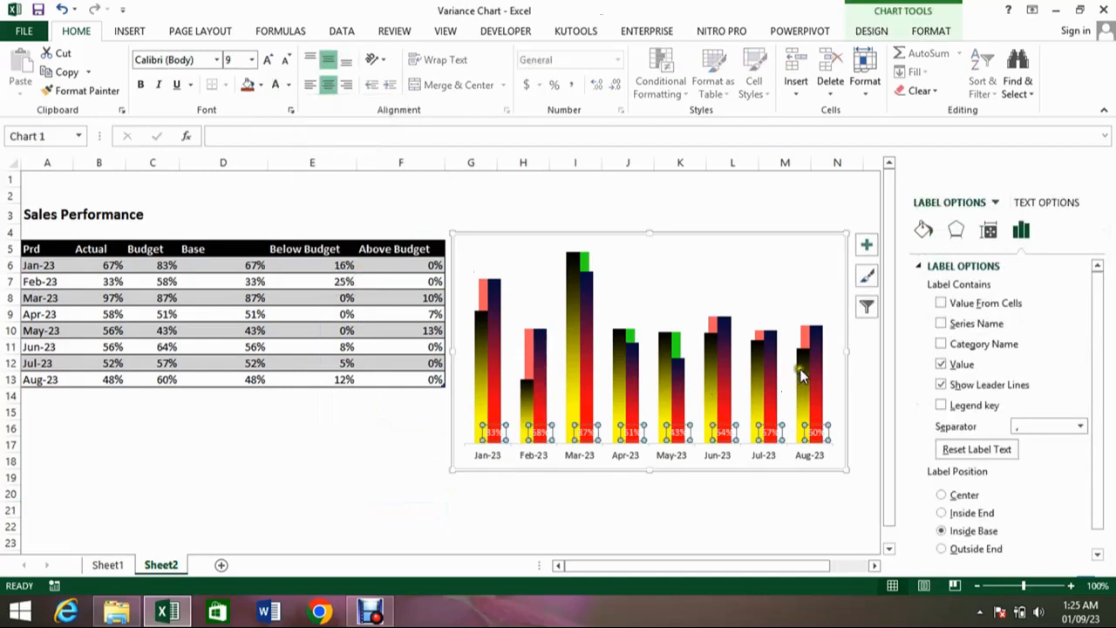
Reduce the gap width of the Actual and Budget columns, and set the stacked variance columns' gap width to 100%.
left_click(818, 373)
left_click_drag(1003, 369, 998, 370)
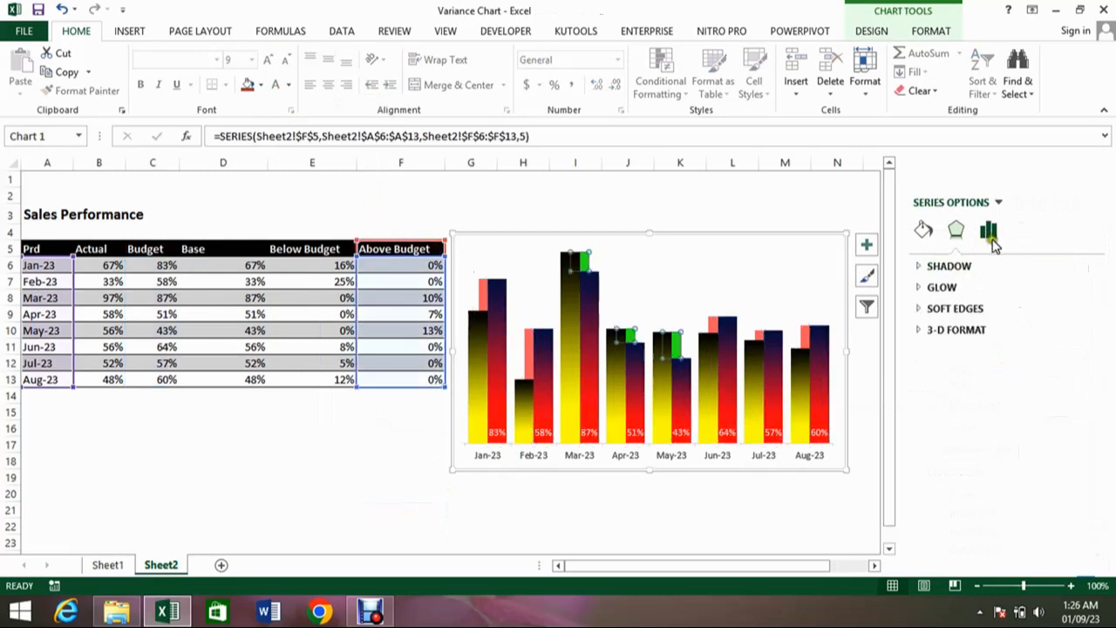
left_click(988, 230)
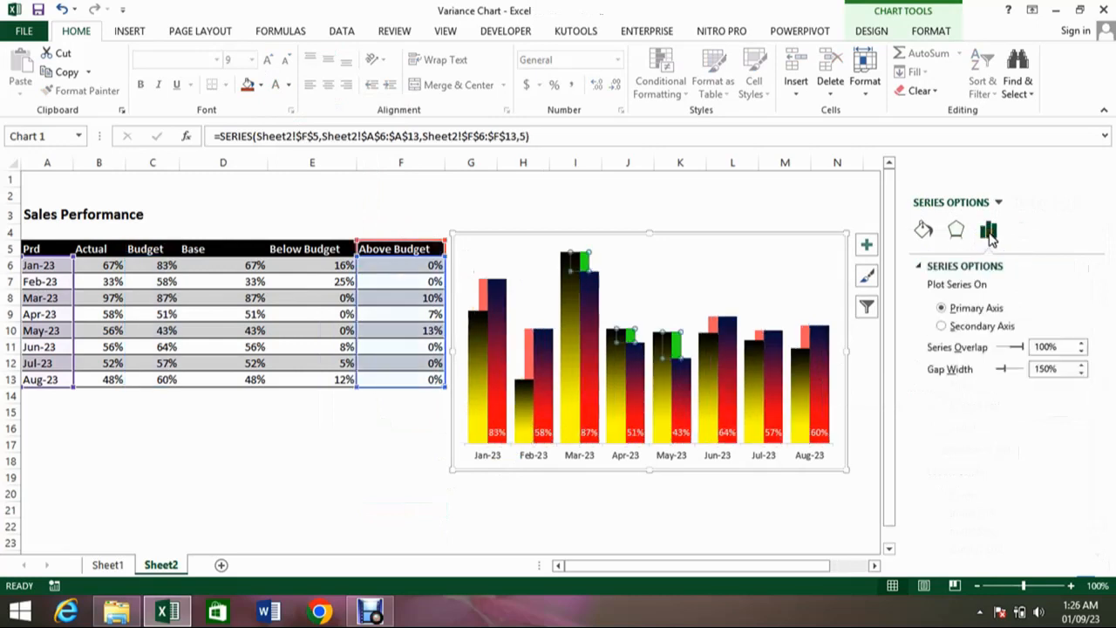
left_click_drag(1017, 347, 1033, 349)
left_click(1081, 373)
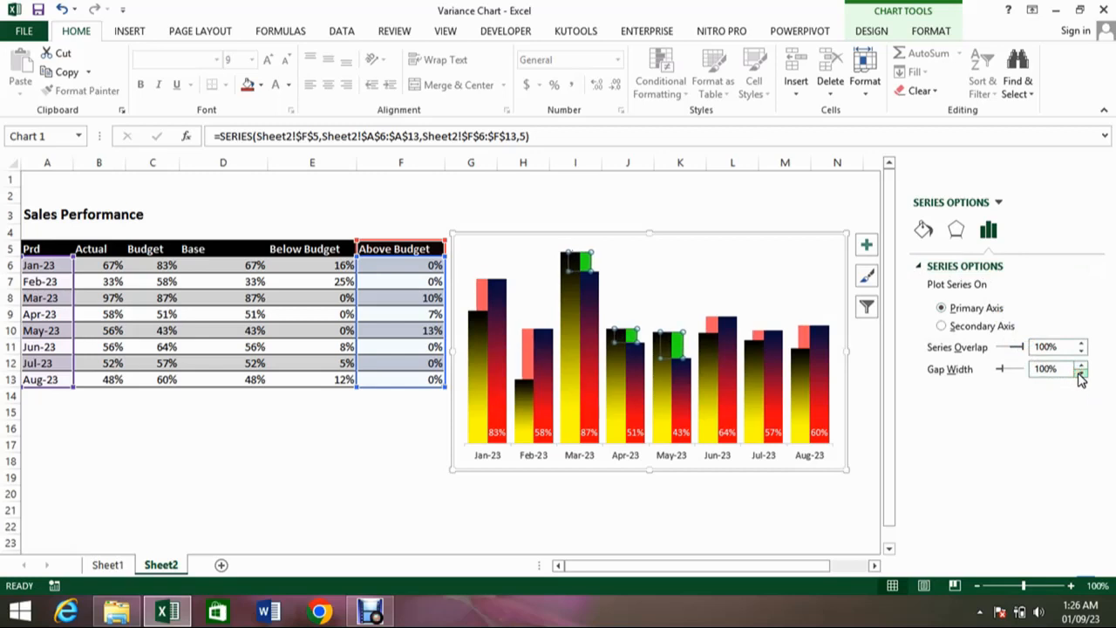
Add data labels to the Actual series at the Inside End position and colour their text white.
left_click(799, 288)
left_click(774, 431)
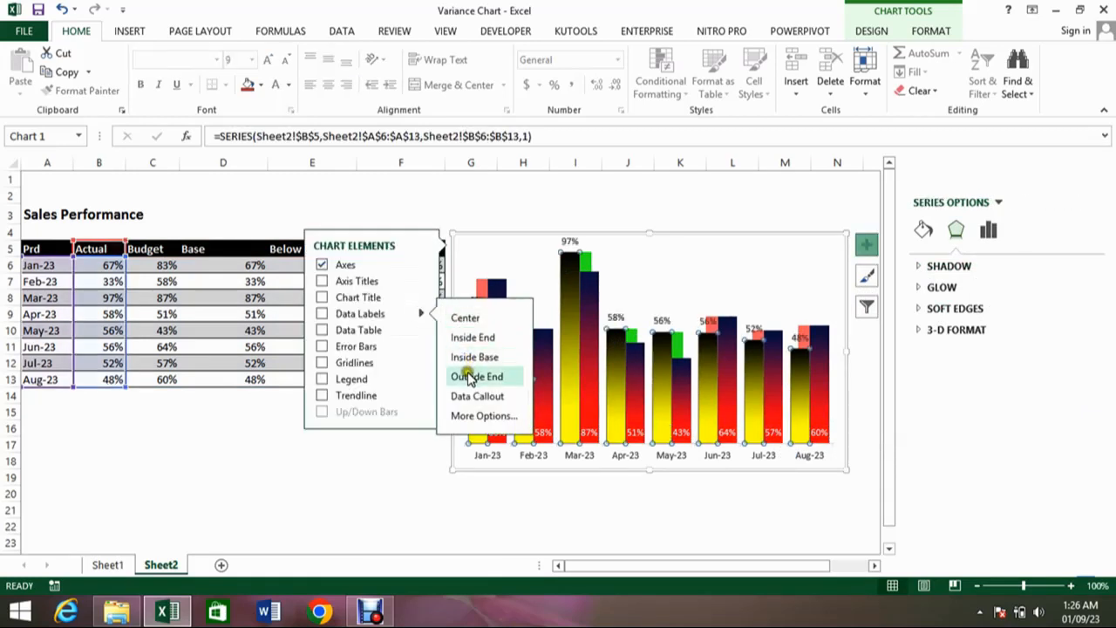
left_click(468, 379)
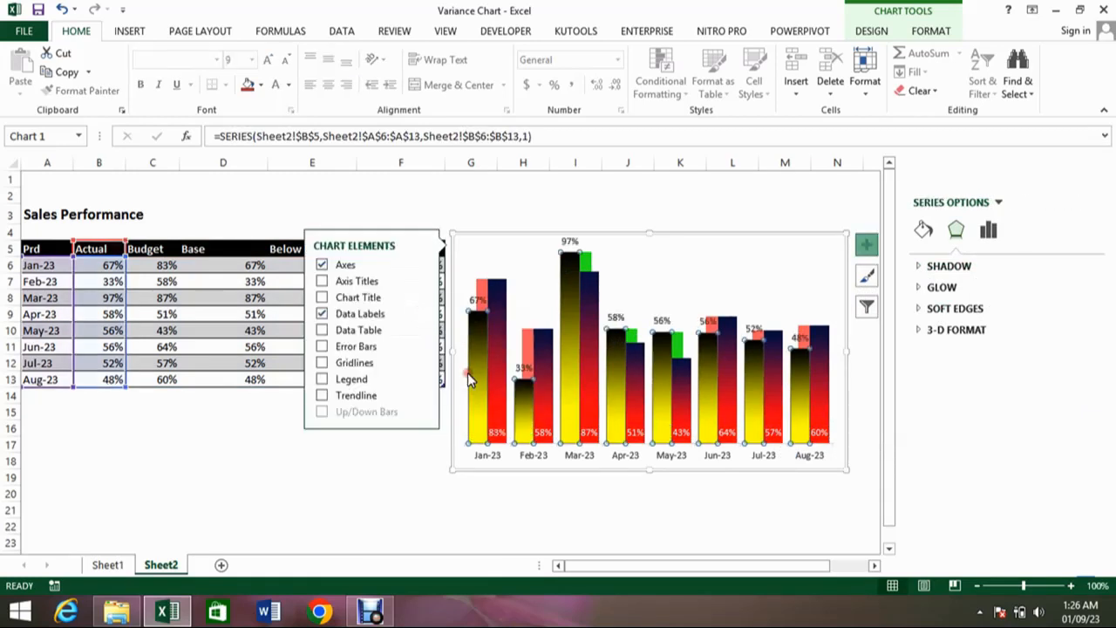
left_click(423, 312)
left_click(462, 339)
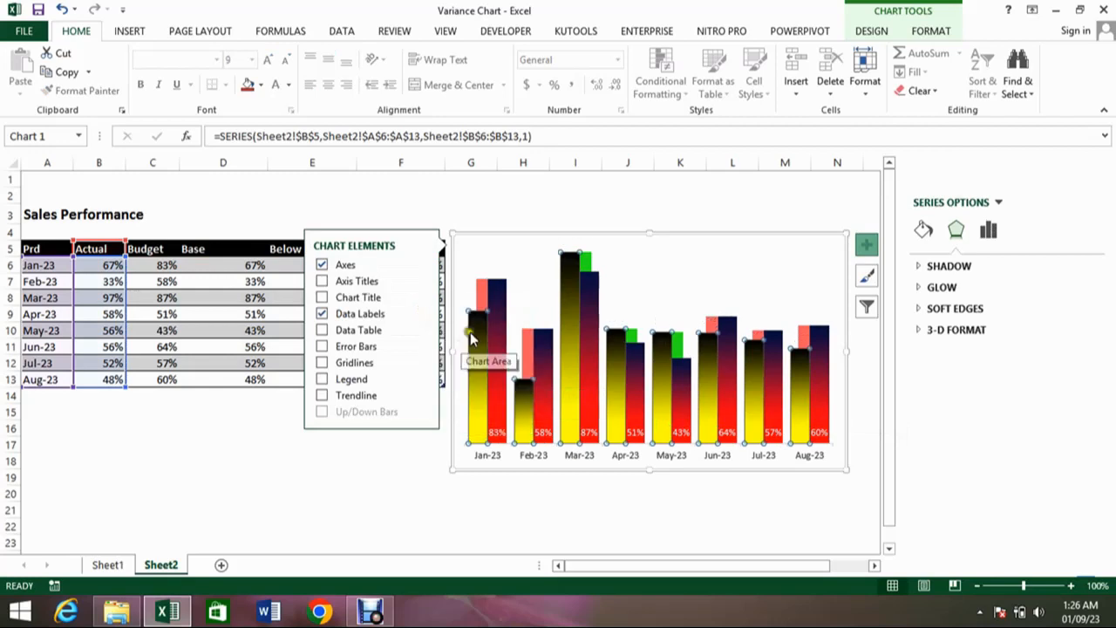
left_click(475, 320)
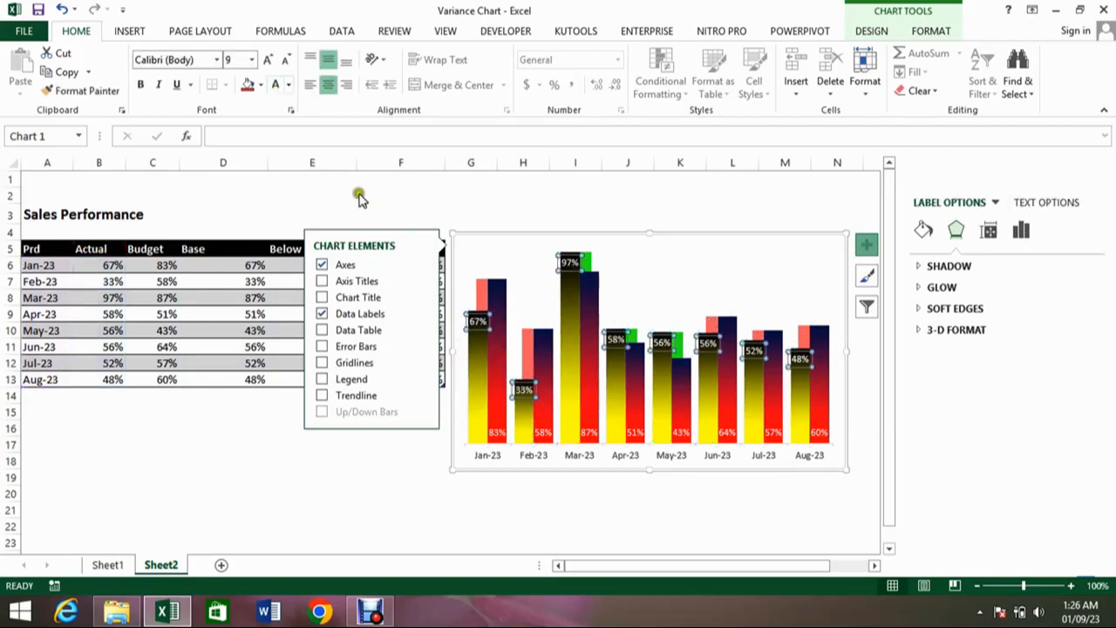
left_click(402, 457)
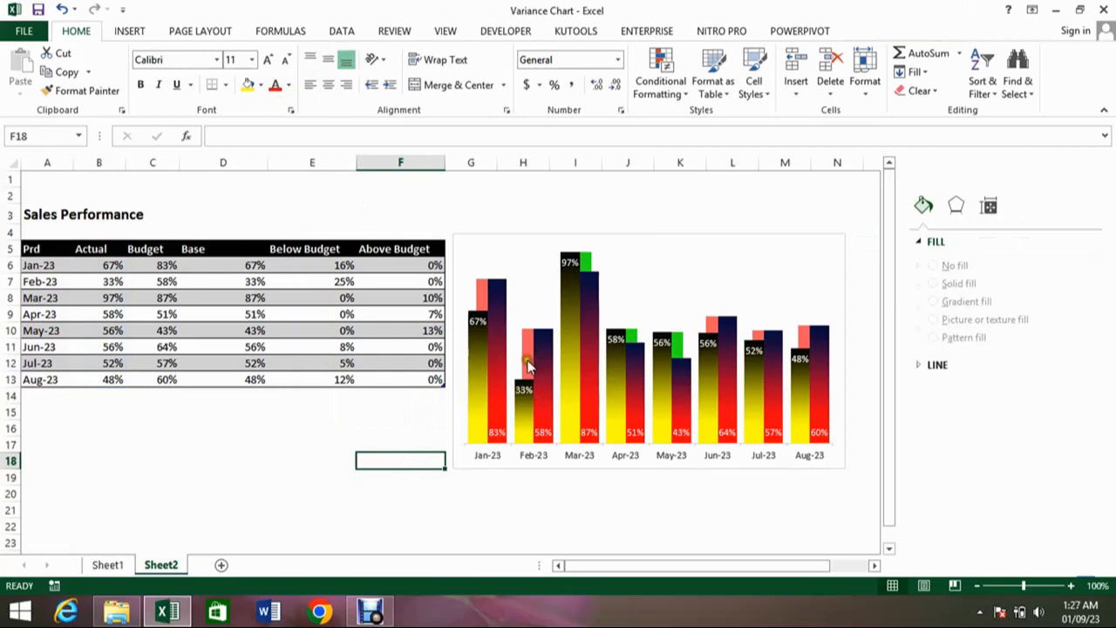
Move the chart under the data table and widen it to about the right edge of column G.
left_click(412, 410)
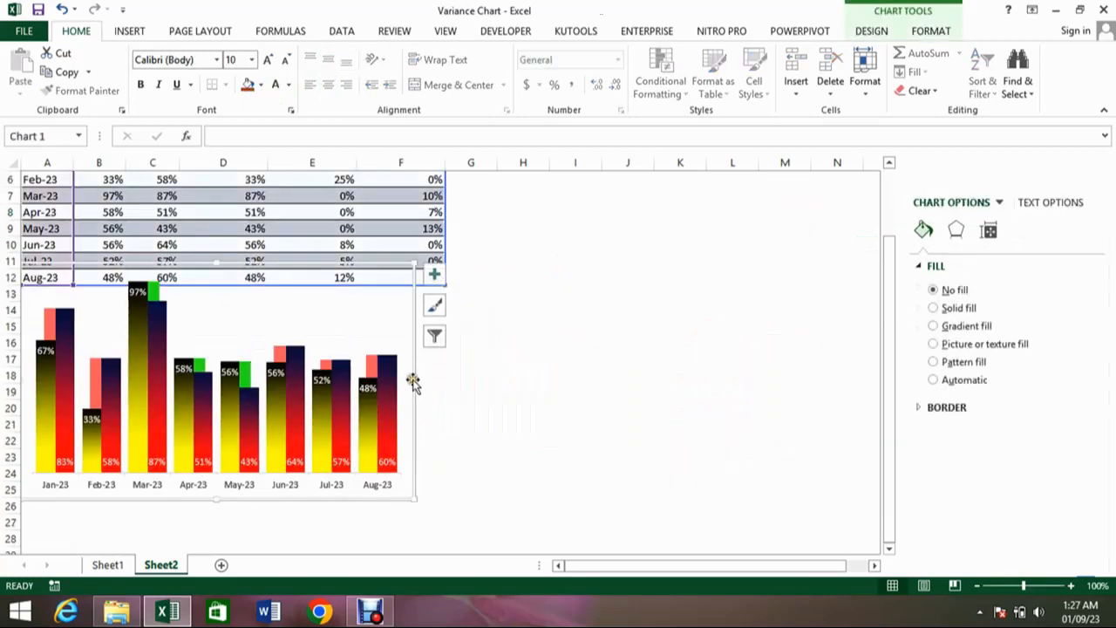
left_click_drag(413, 381, 502, 384)
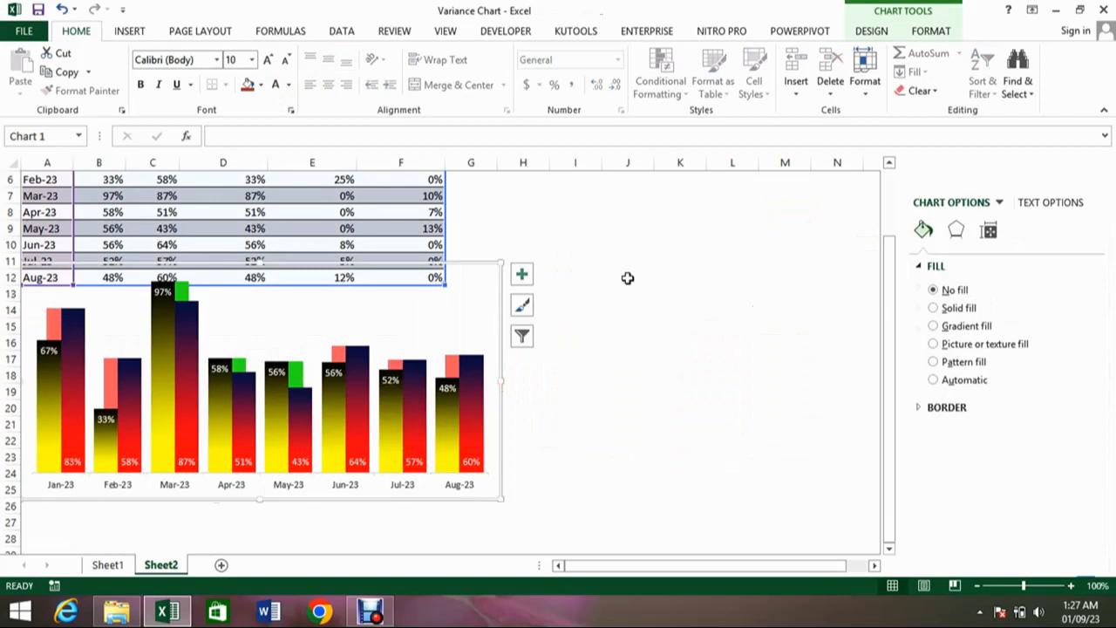
left_click(689, 274)
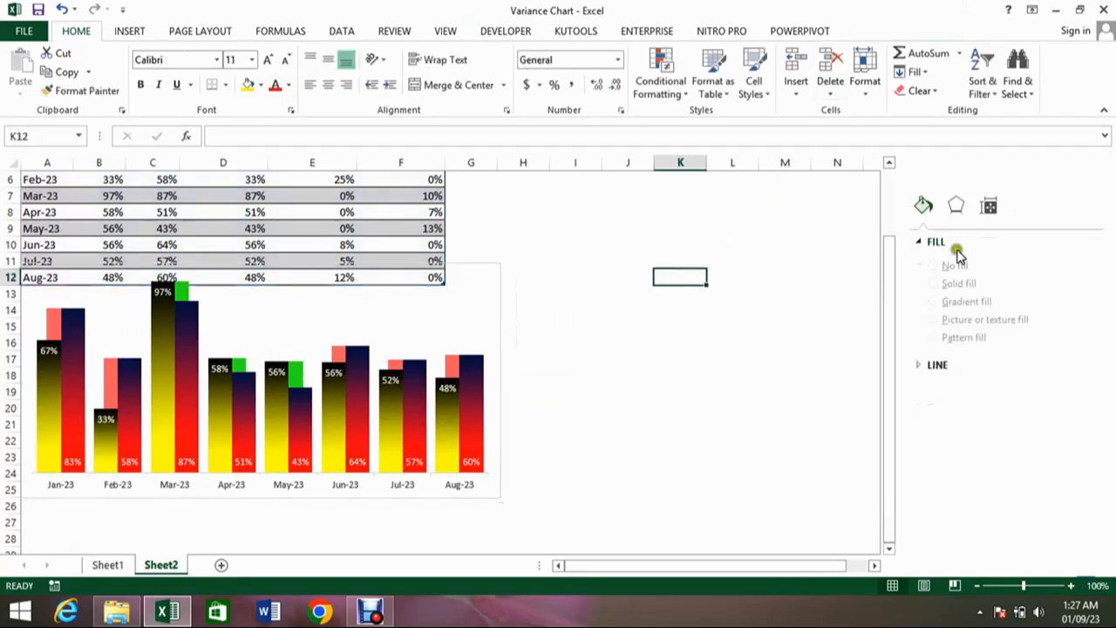
left_click(989, 206)
left_click(922, 242)
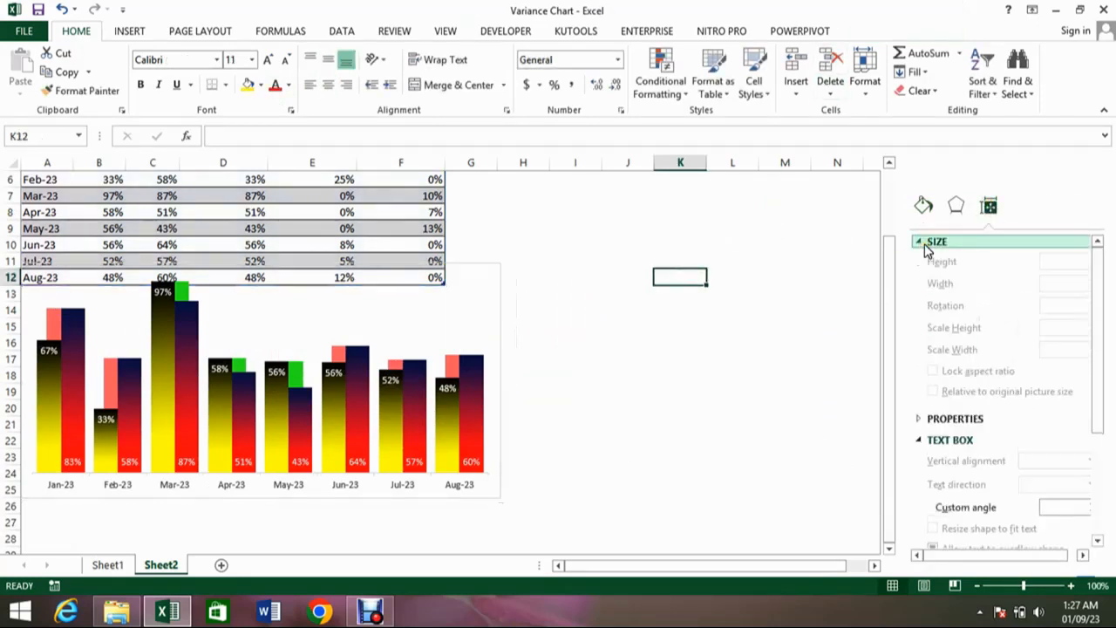
left_click(924, 440)
left_click(924, 440)
left_click(924, 419)
Widen the chart to about the right edge of column I and move it down so it clears the table.
left_click(491, 332)
left_click_drag(503, 382, 596, 377)
left_click_drag(537, 266, 539, 294)
left_click(705, 284)
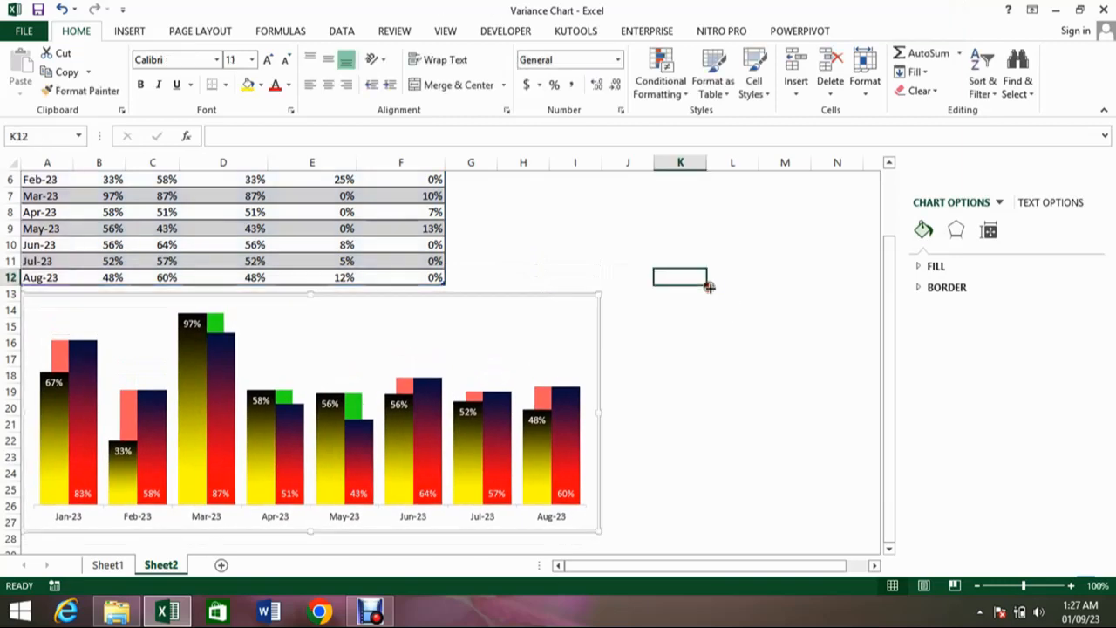
Return to the top of the sheet and collapse the ribbon to show more of the worksheet.
key("ctrl+Up")
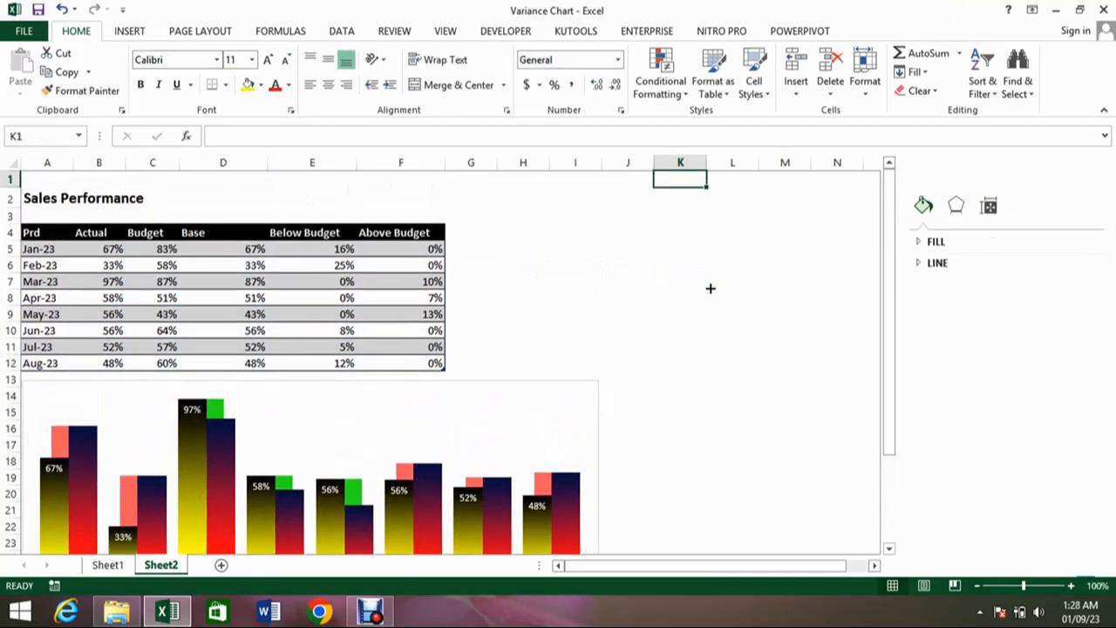
left_click(1104, 110)
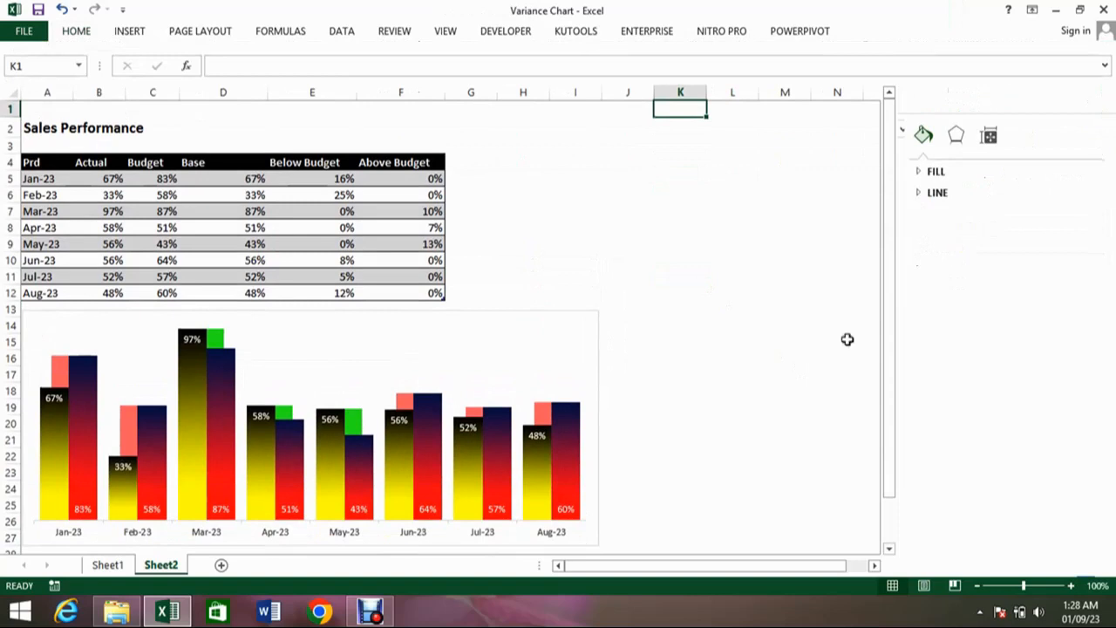
Select the chart's horizontal category axis with the month labels.
left_click(354, 423)
left_click(275, 534)
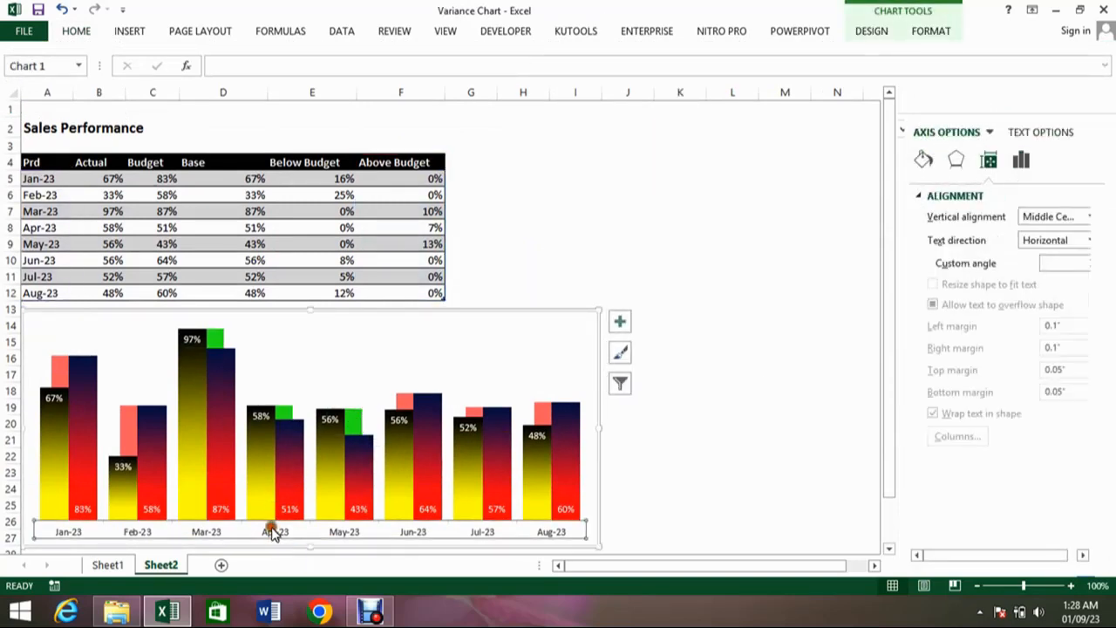